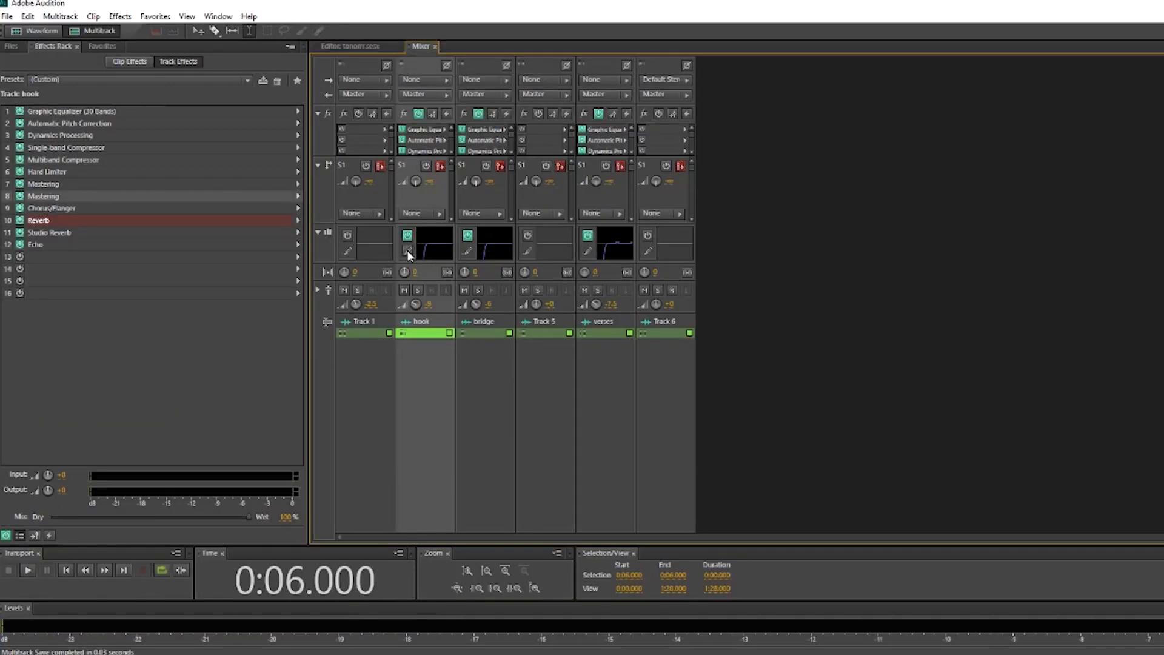
# Review the 30-band Graphic Equalizer settings in slot 1 of the hook track's effects rack
pyautogui.click(408, 252)
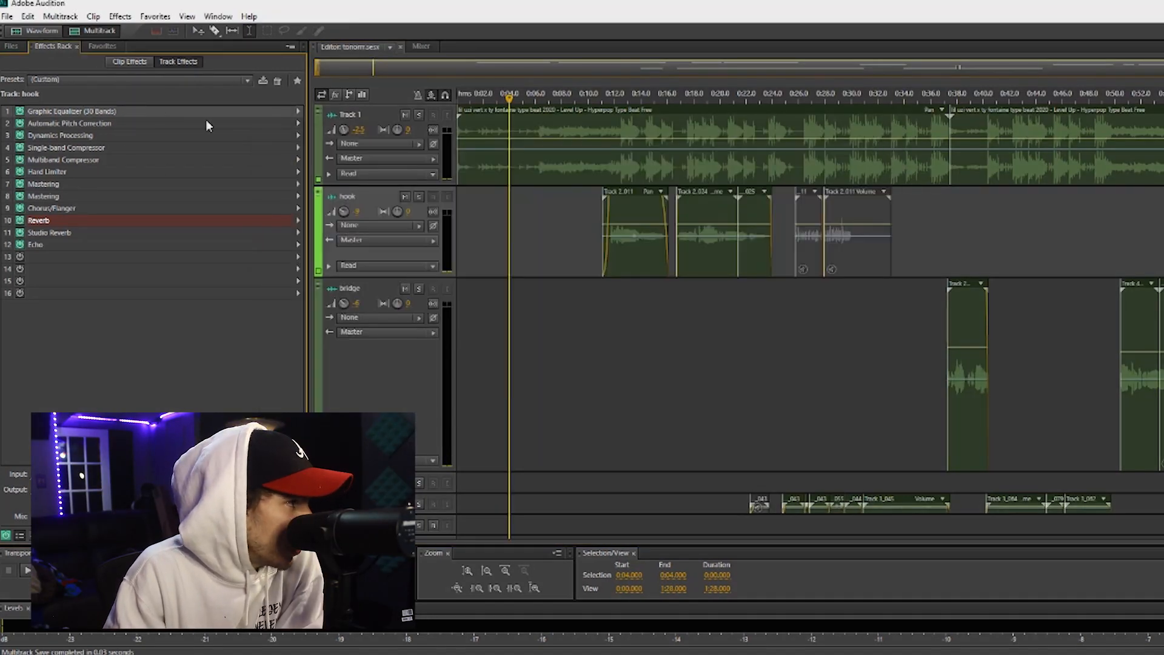
pyautogui.click(296, 112)
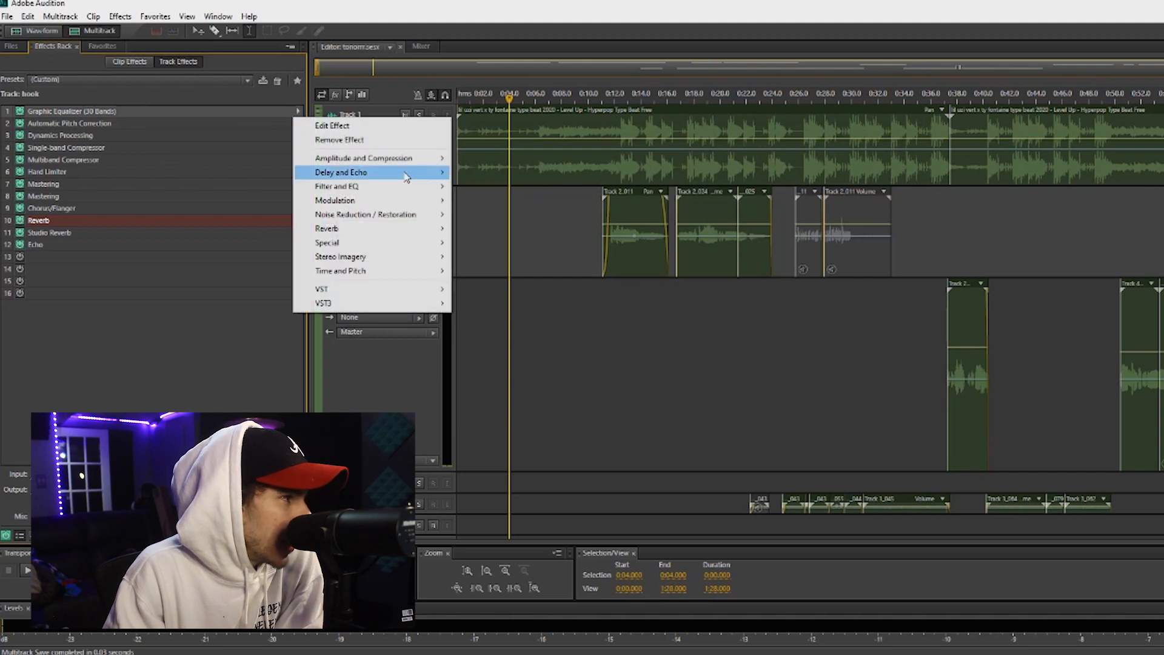
pyautogui.moveTo(416, 162)
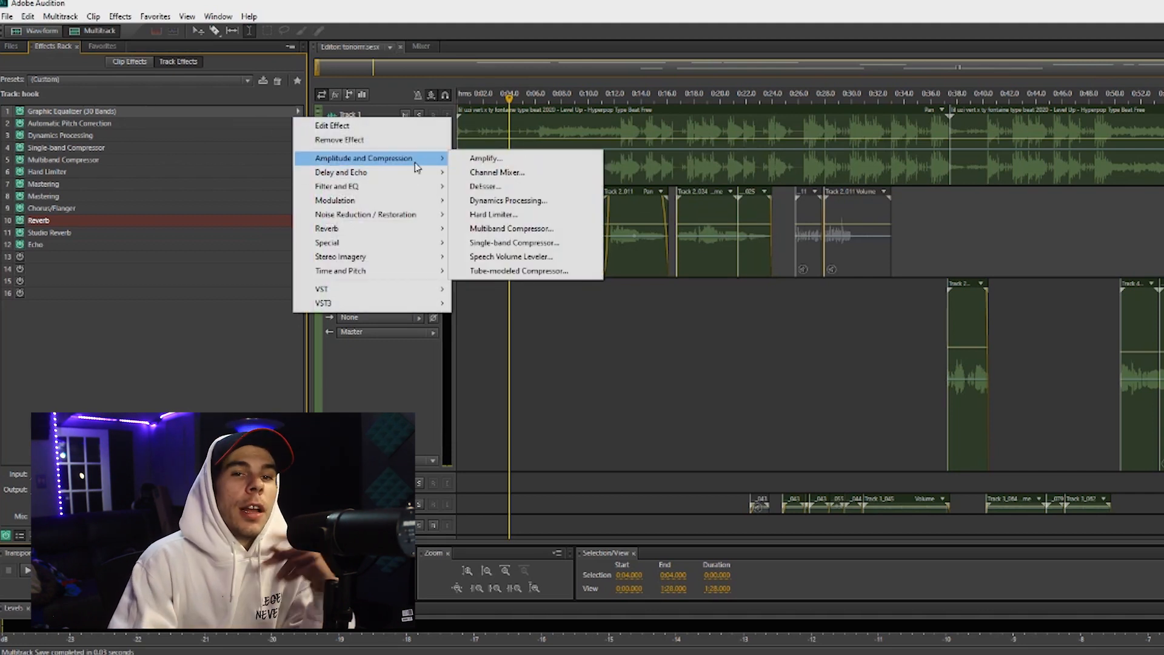
pyautogui.moveTo(428, 187)
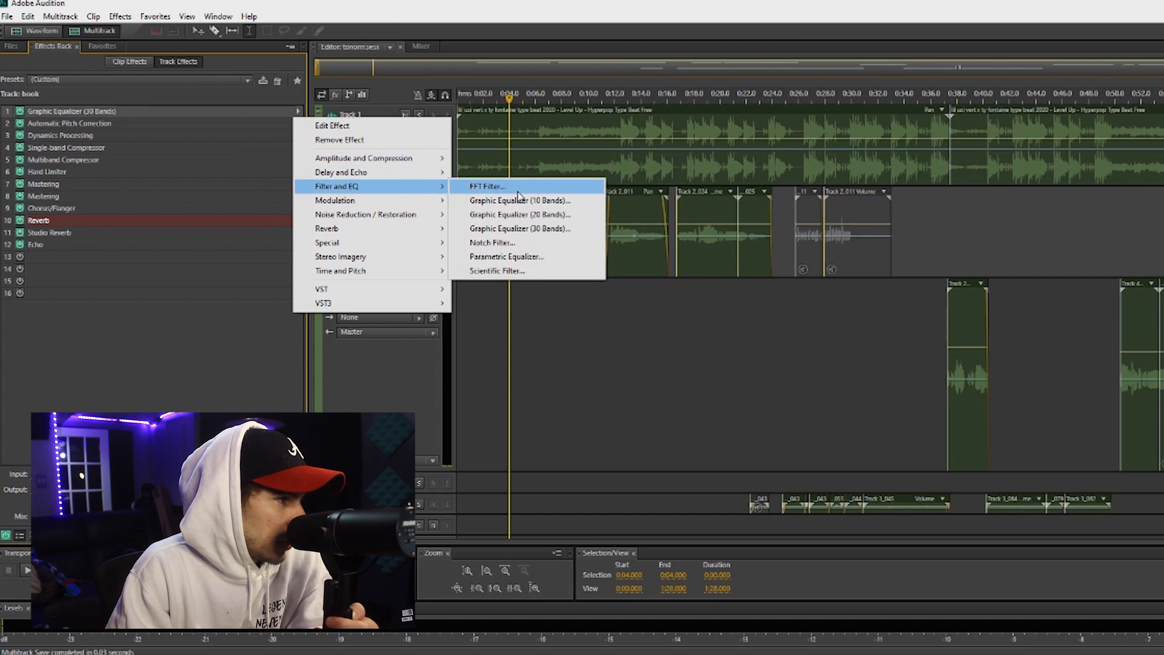
pyautogui.click(548, 235)
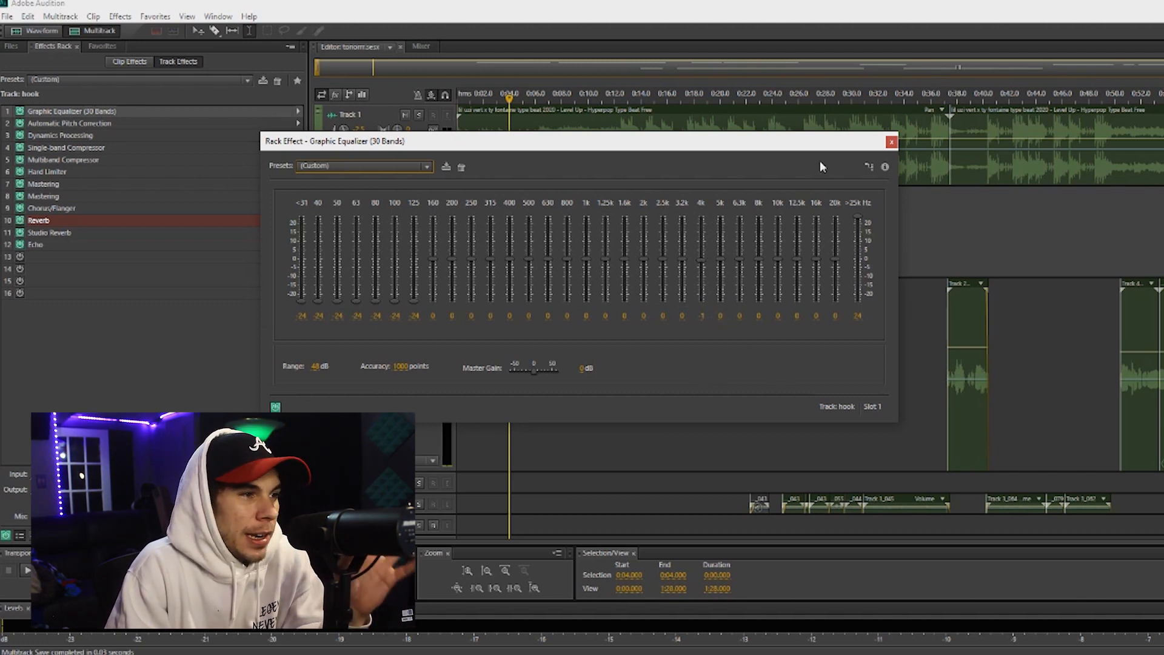
pyautogui.click(891, 142)
# Set the hook track's Automatic Pitch Correction to a sensitivity of 200 and the fastest attack of 10
pyautogui.doubleClick(223, 123)
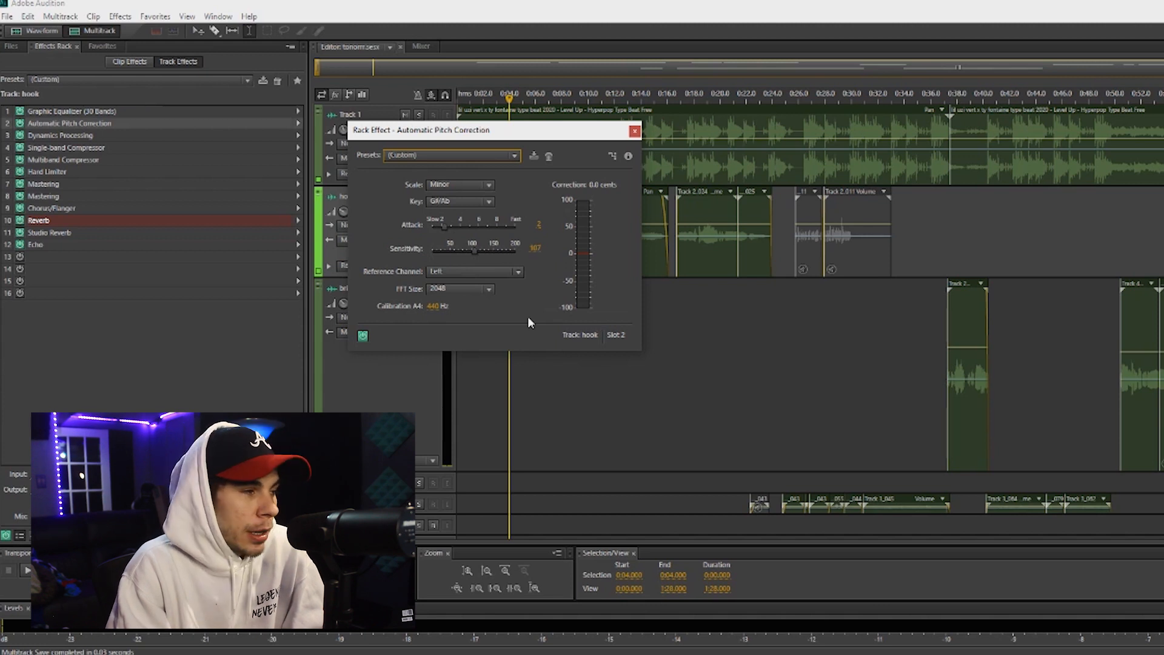
pyautogui.moveTo(475, 250); pyautogui.dragTo(517, 248)
pyautogui.moveTo(451, 226); pyautogui.dragTo(517, 226)
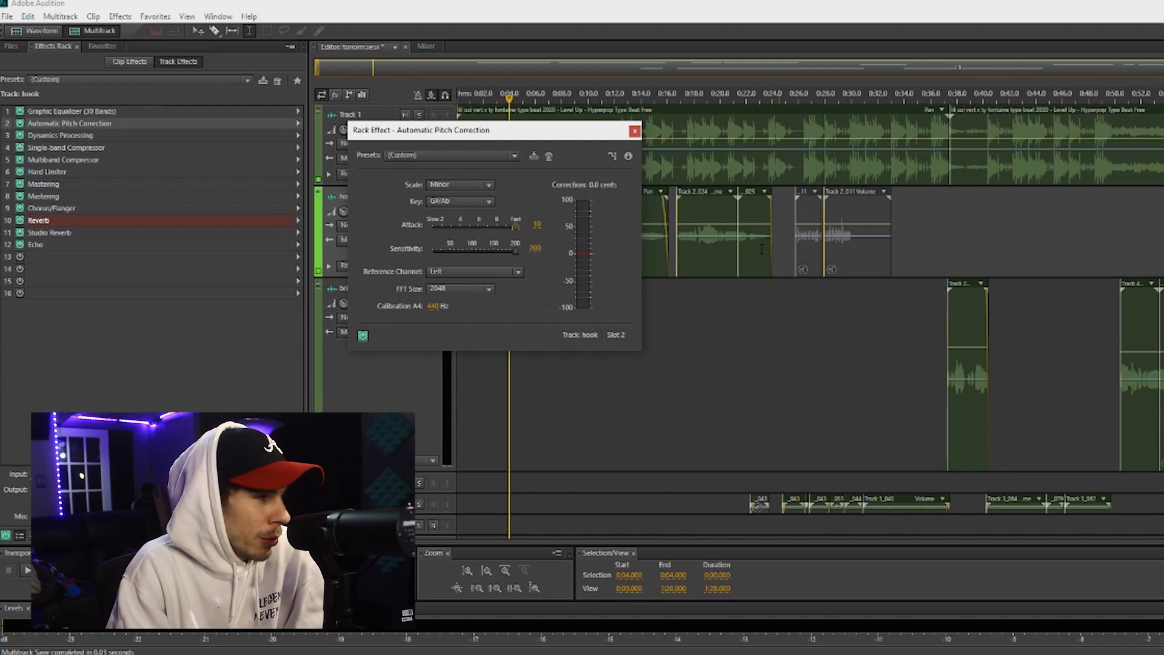
# Apply the Classic Soft Knee preset to the Dynamics Processing effect in slot 3
pyautogui.doubleClick(60, 135)
pyautogui.click(534, 109)
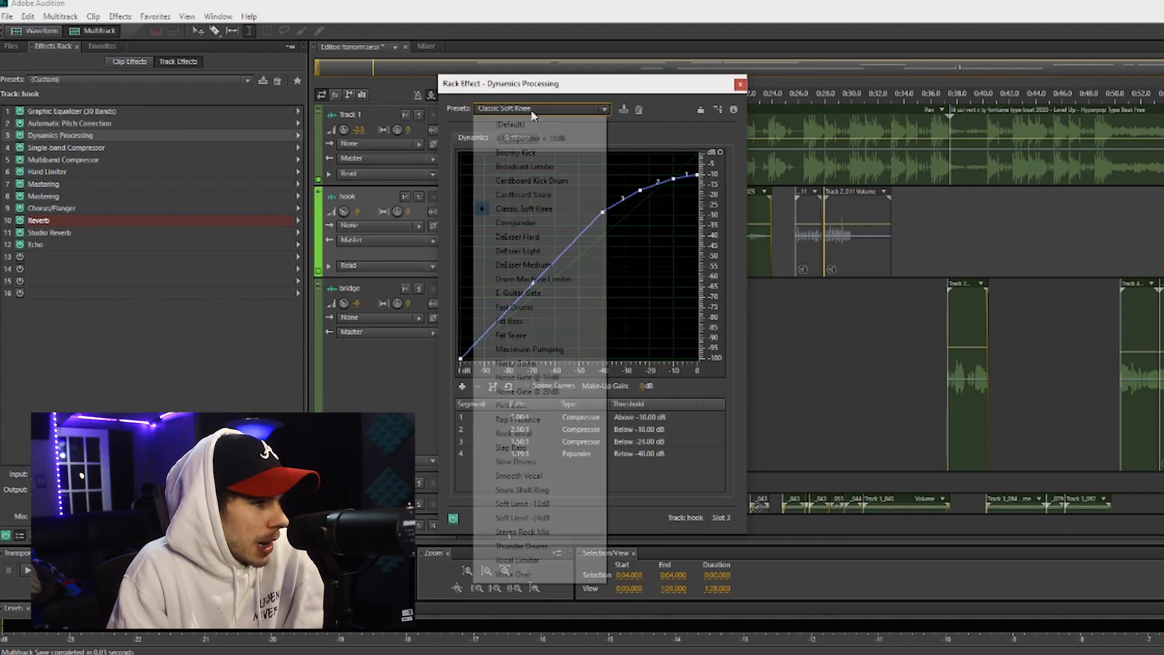
pyautogui.click(525, 208)
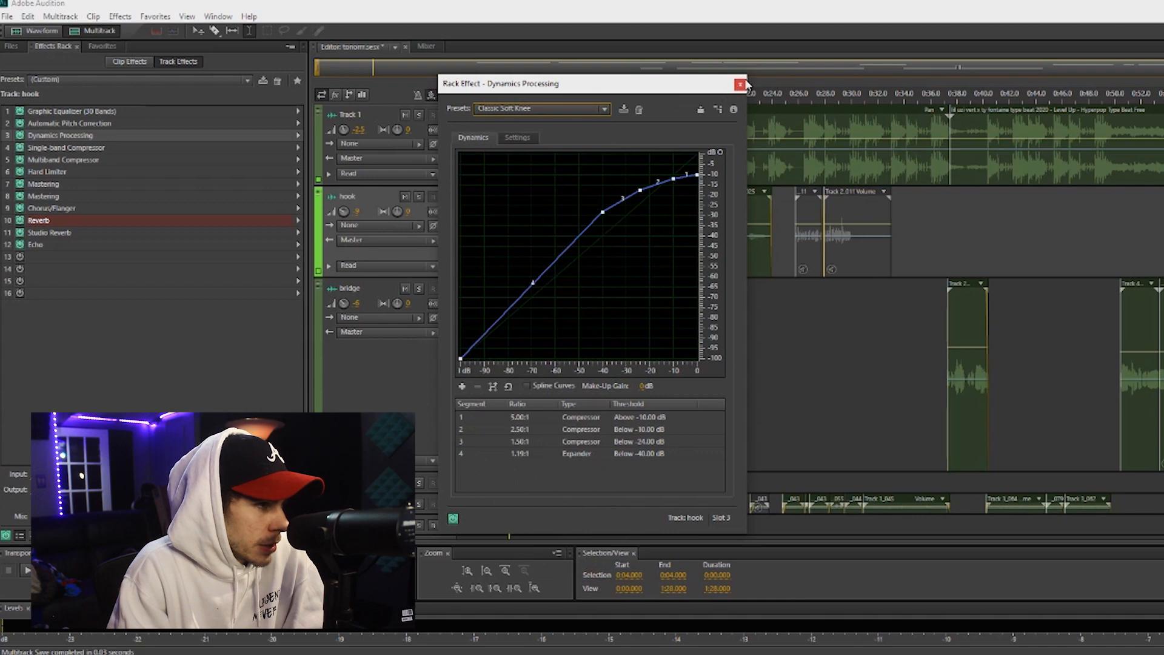
pyautogui.click(740, 84)
# Insert a fresh Dynamics Processing effect in slot 3 and give it the Classic Soft Knee preset
pyautogui.click(298, 136)
pyautogui.moveTo(389, 183)
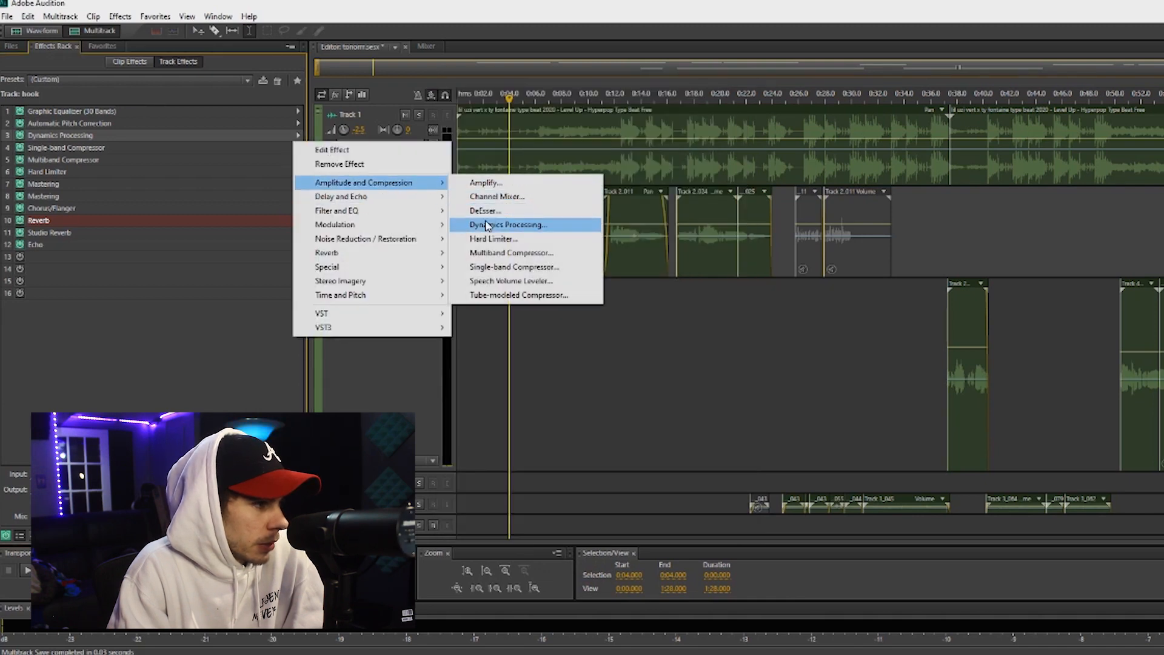
pyautogui.click(488, 224)
pyautogui.click(783, 130)
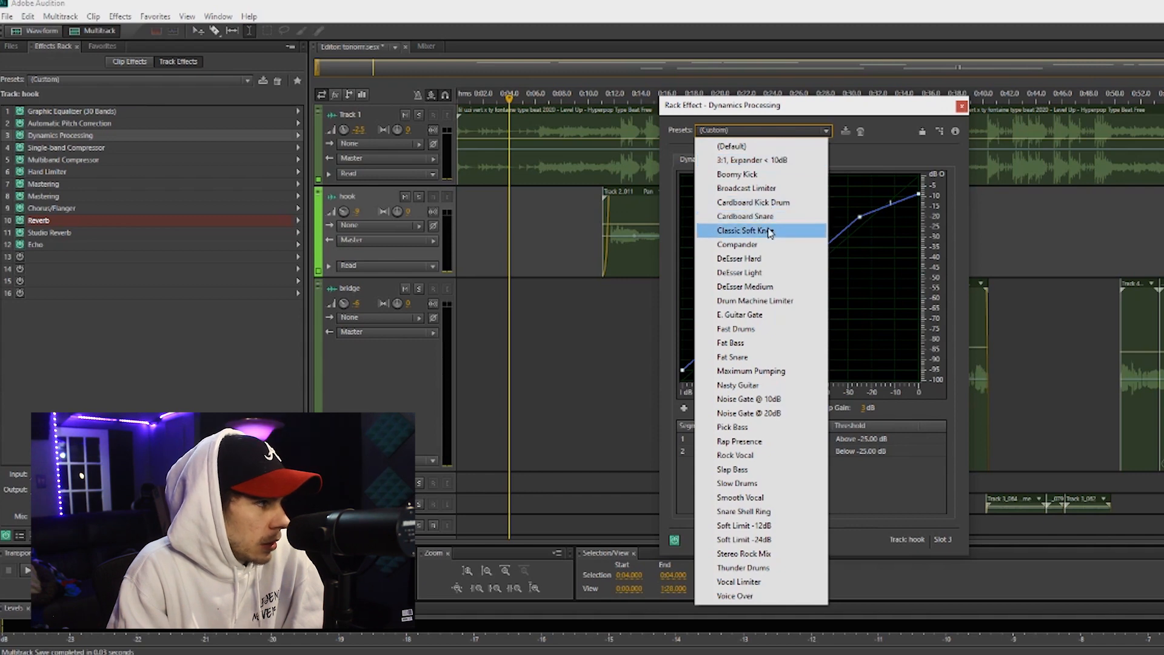
pyautogui.click(769, 232)
pyautogui.click(962, 107)
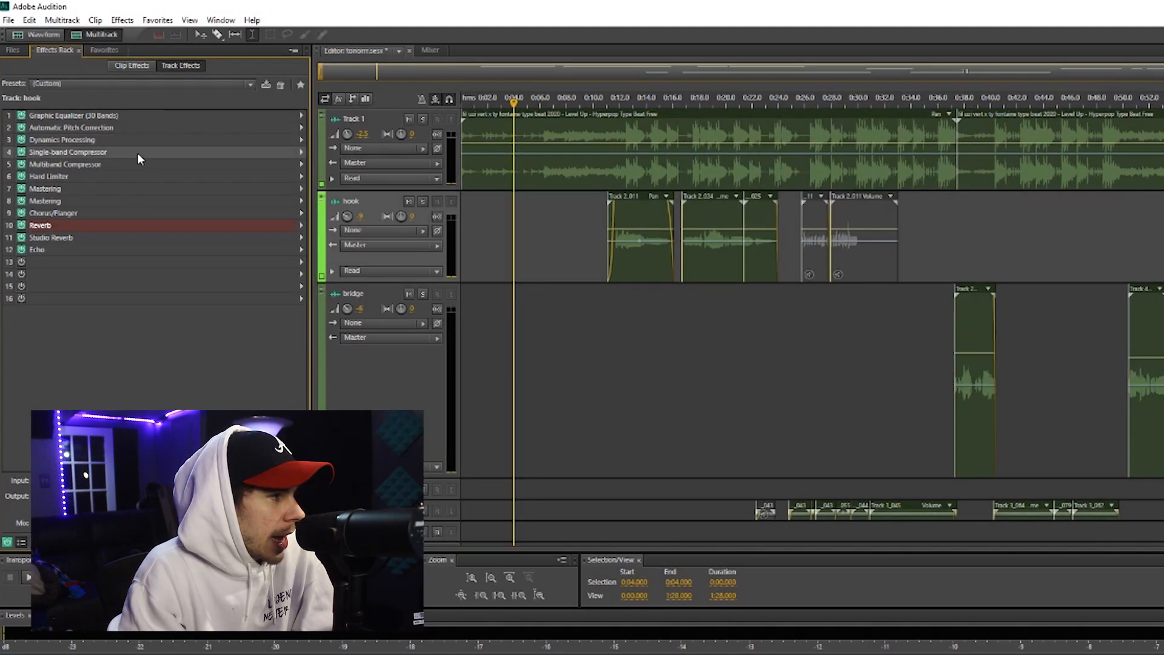
# Review the settings of the Single-band Compressor in slot 4 and the Multiband Compressor in slot 5
pyautogui.doubleClick(138, 154)
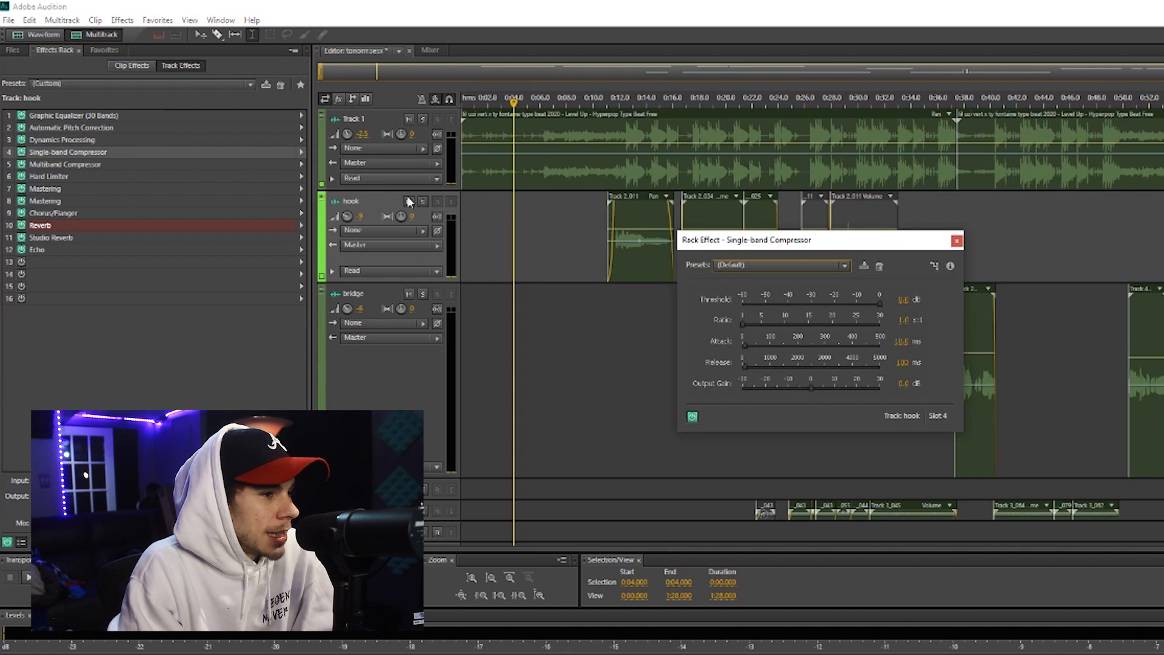
pyautogui.click(957, 242)
pyautogui.doubleClick(128, 165)
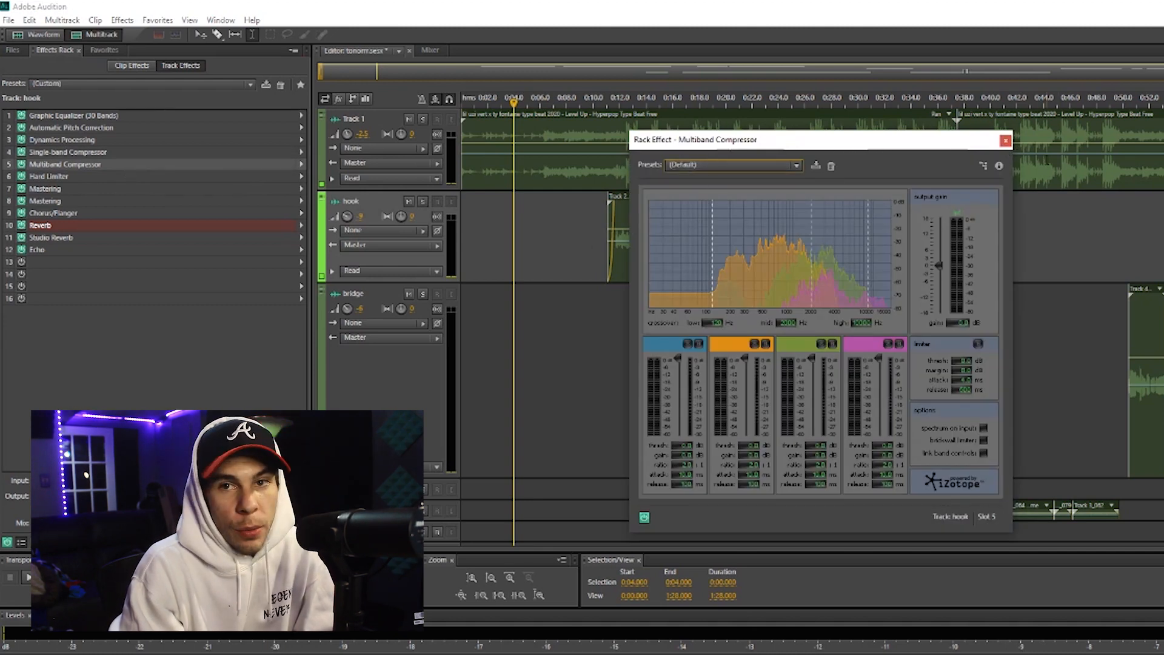
# Review the Hard Limiter's settings in slot 6 and its list of presets
pyautogui.doubleClick(106, 178)
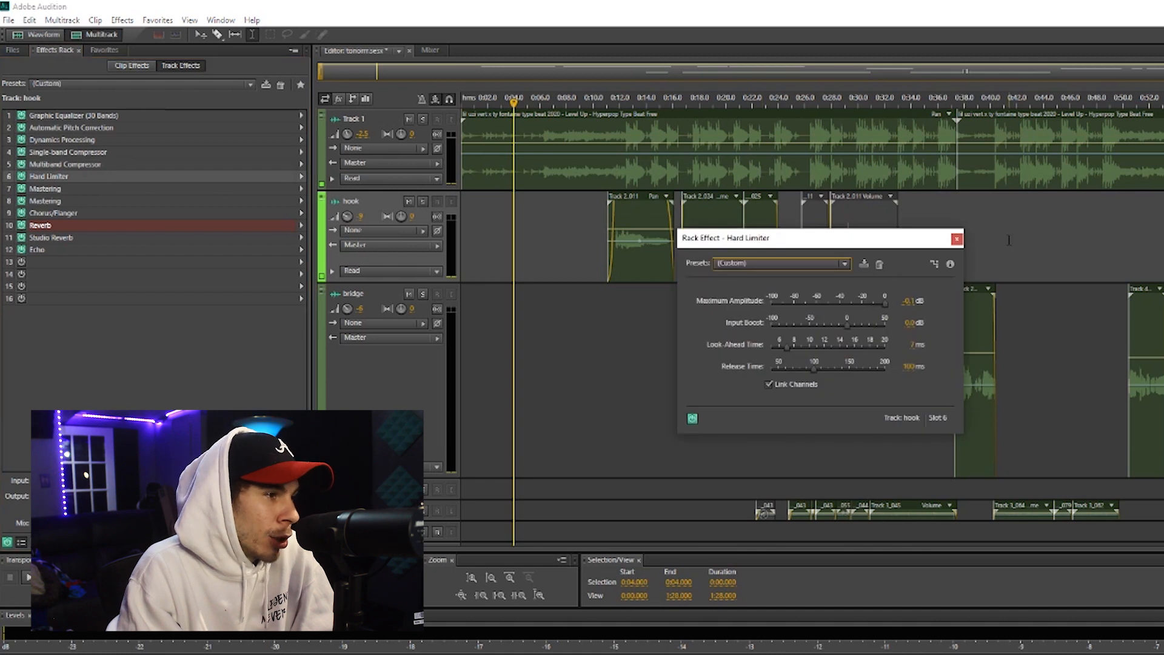
pyautogui.click(772, 263)
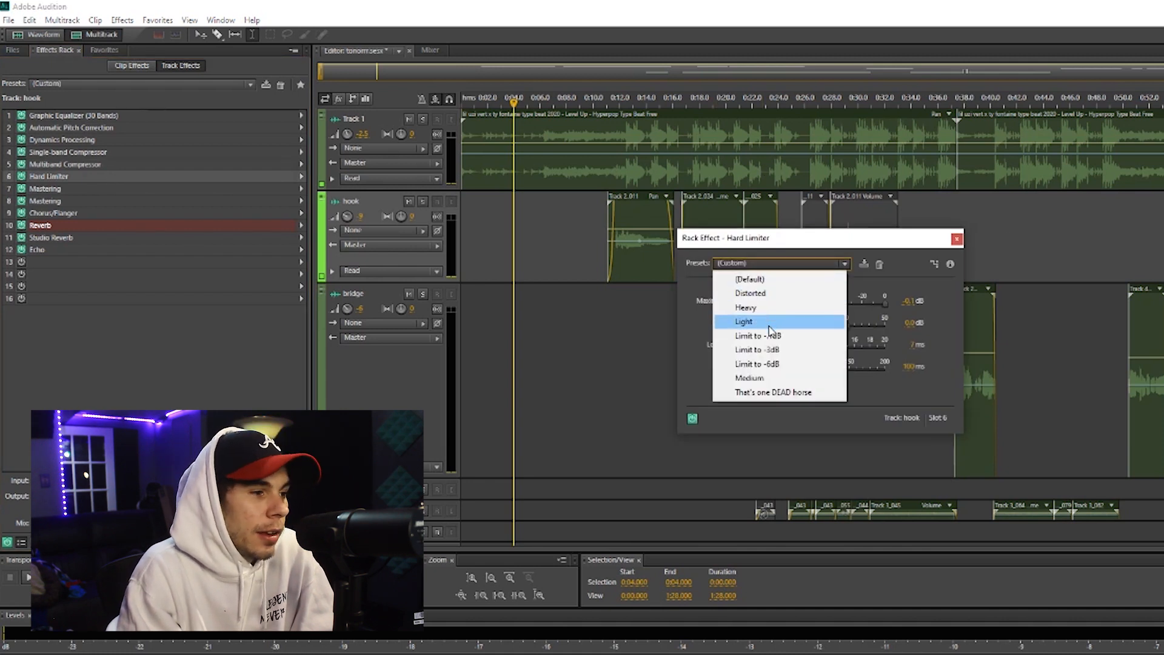
pyautogui.click(915, 275)
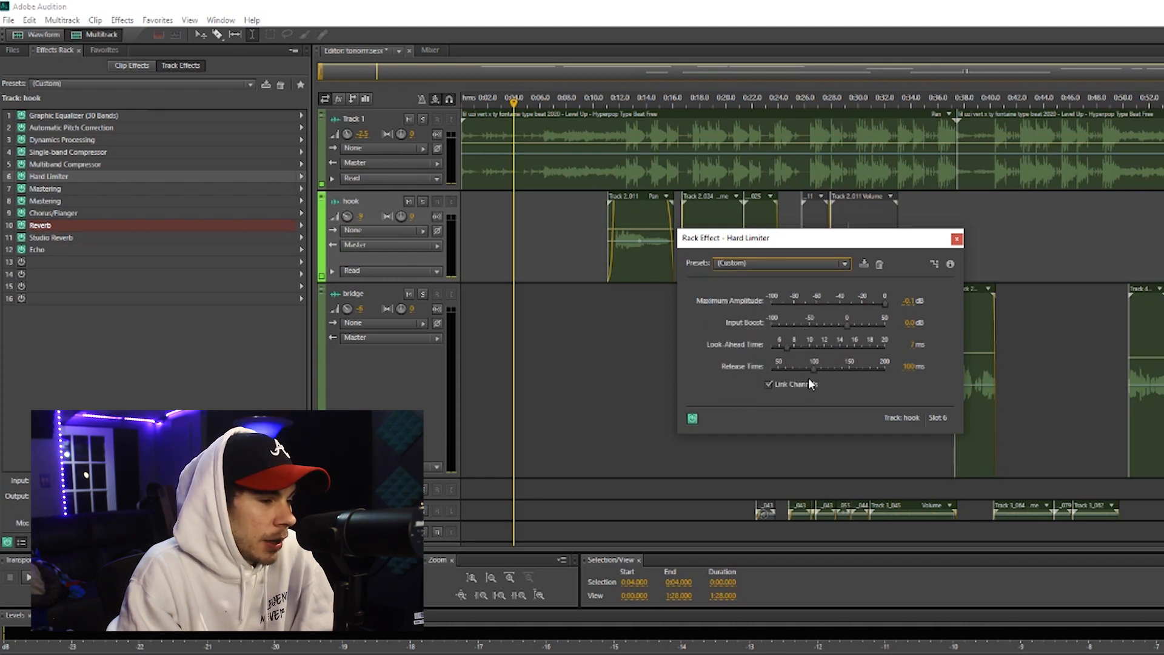
pyautogui.click(957, 238)
# Review the settings of the two Mastering effects in slots 7 and 8 and the available Special effects
pyautogui.doubleClick(61, 189)
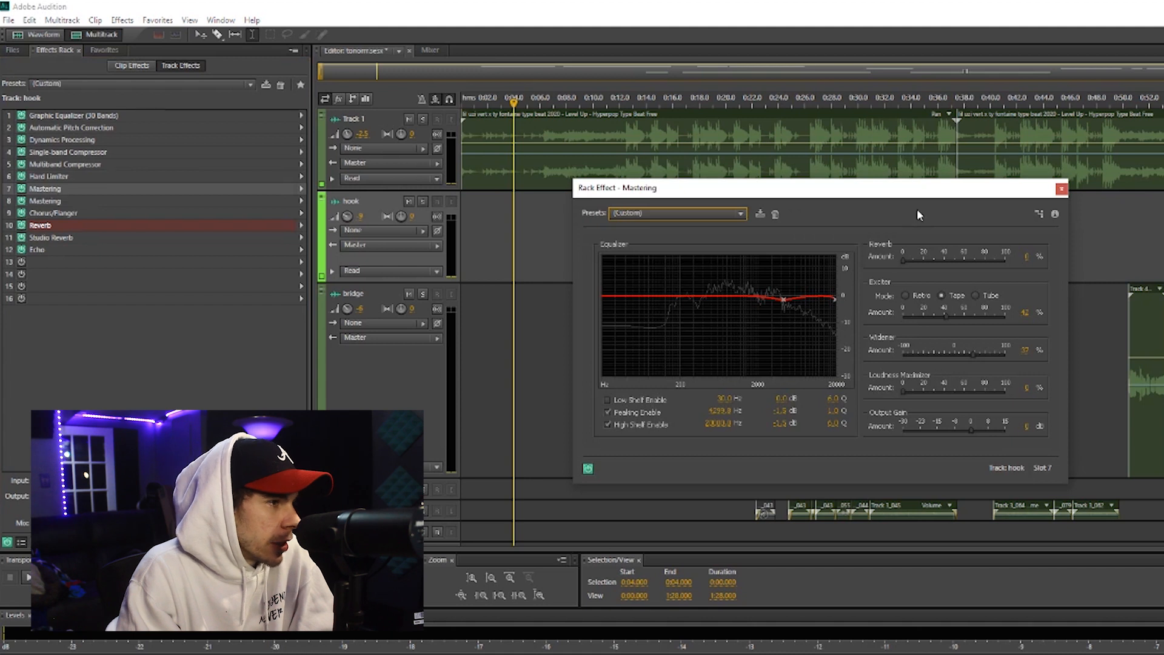
pyautogui.click(1061, 188)
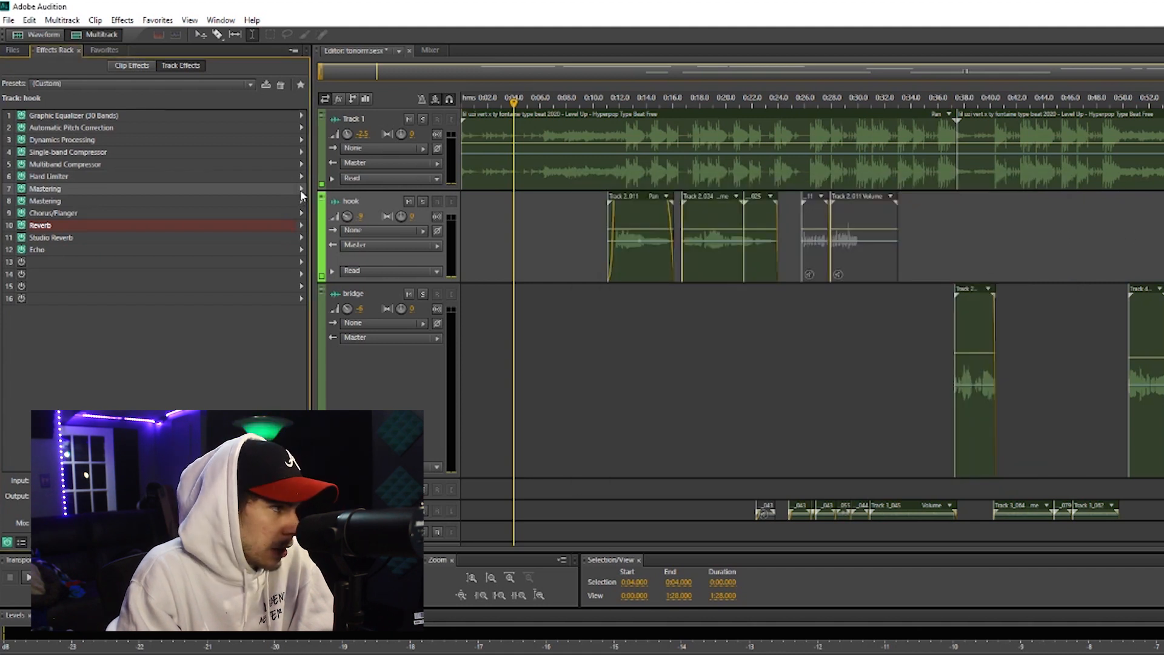
pyautogui.click(301, 190)
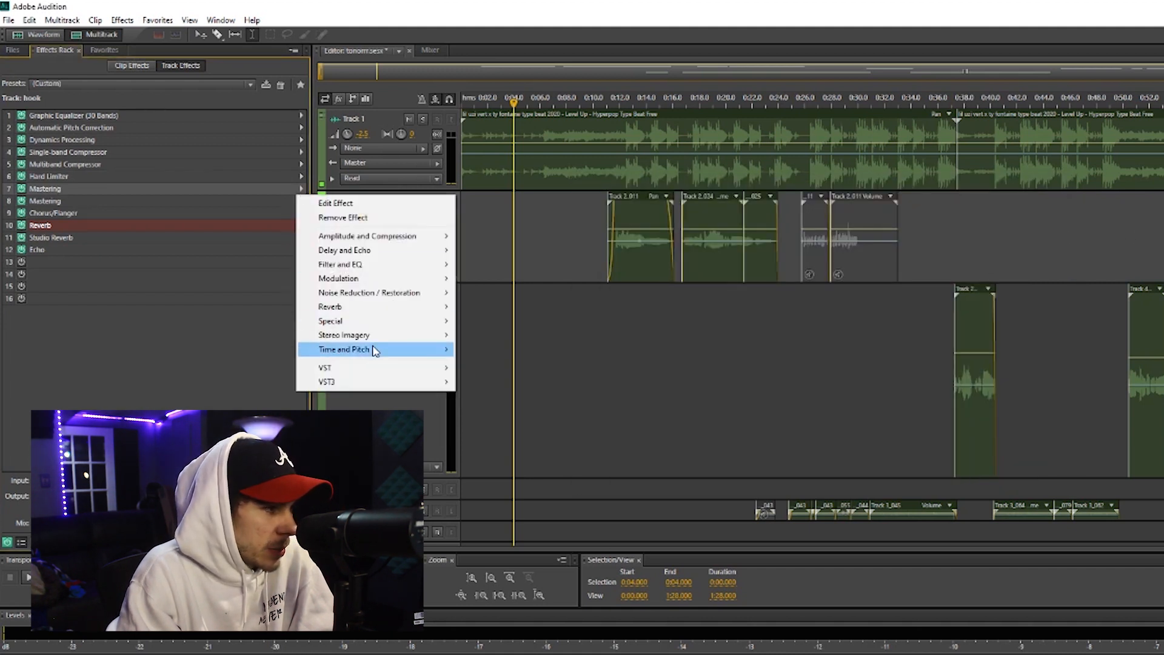
pyautogui.moveTo(395, 321)
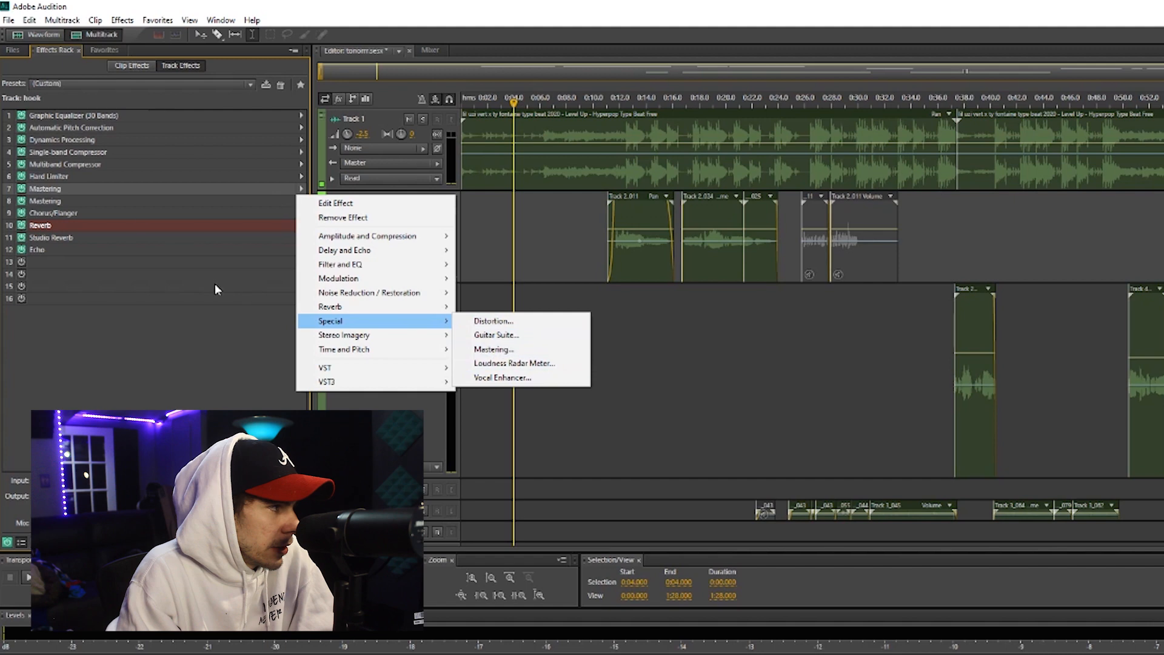
pyautogui.doubleClick(109, 188)
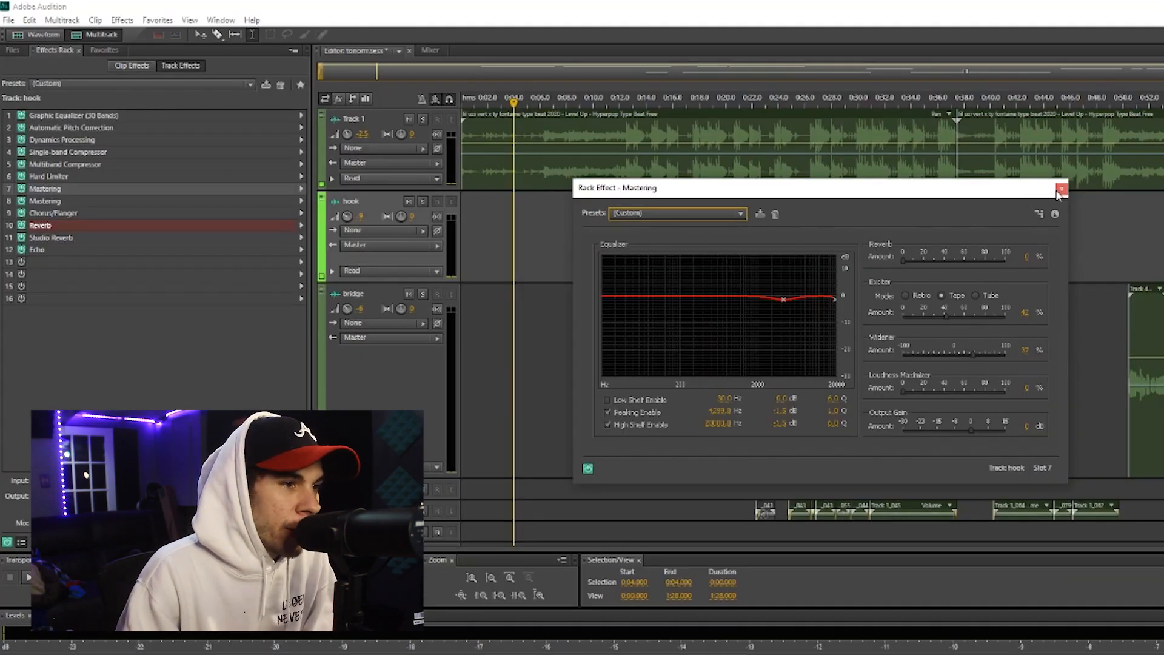
pyautogui.click(1061, 190)
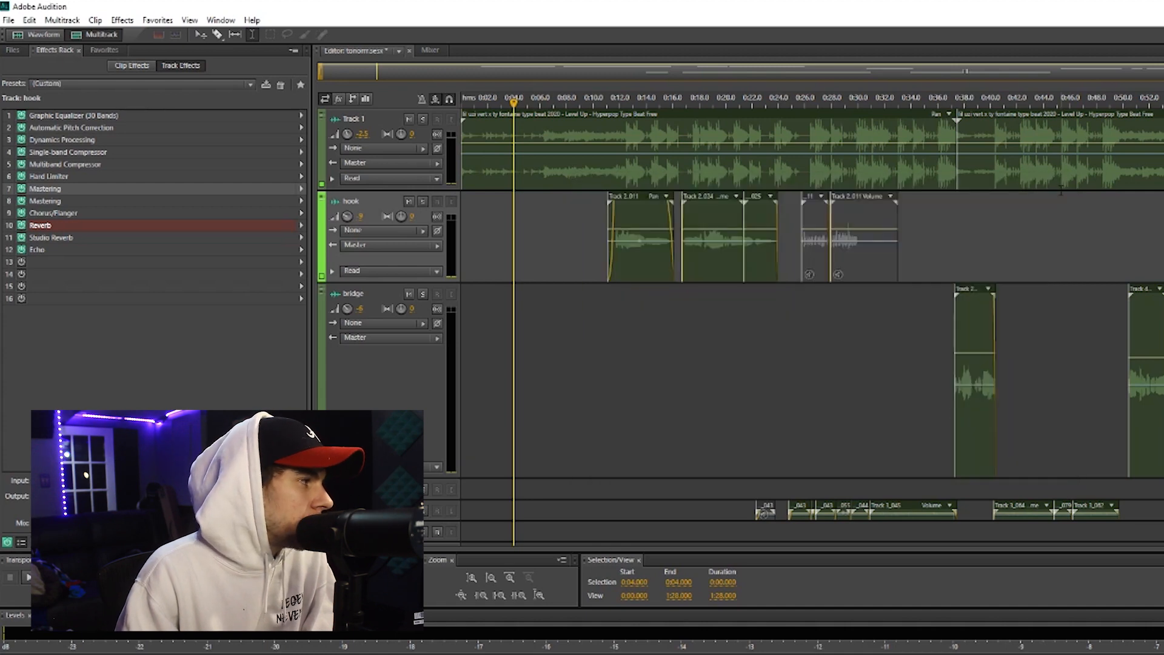
pyautogui.doubleClick(91, 202)
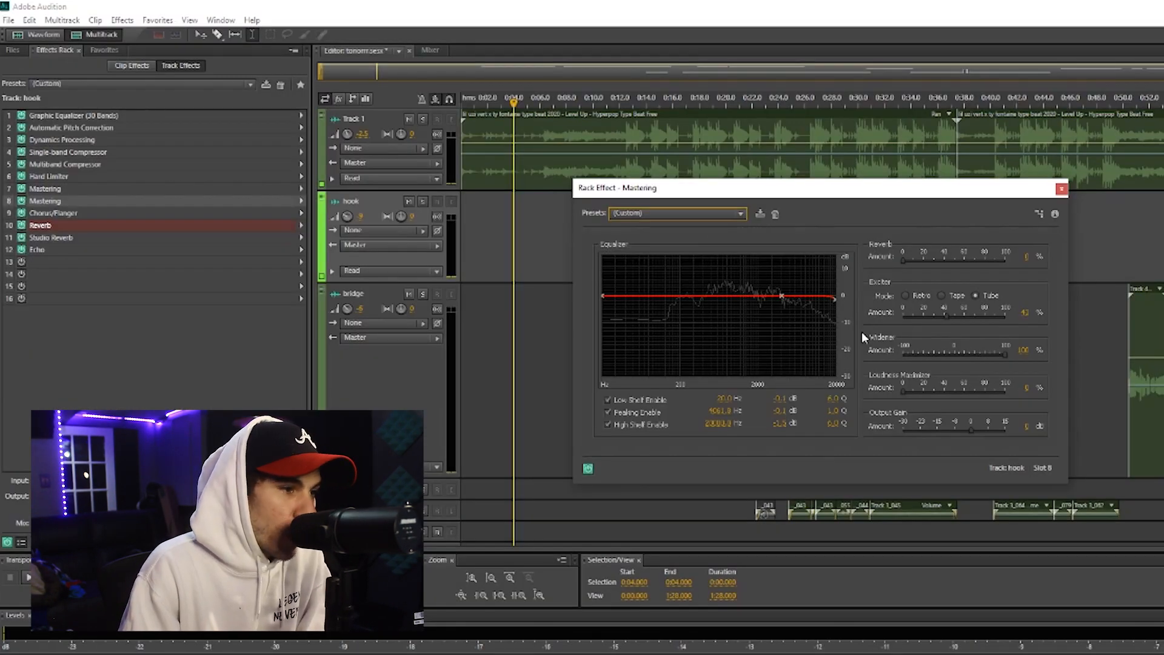
pyautogui.click(1061, 188)
# Review the Chorus/Flanger settings in slot 9, along with the Modulation effect types and the Chorus/Flanger presets
pyautogui.doubleClick(84, 211)
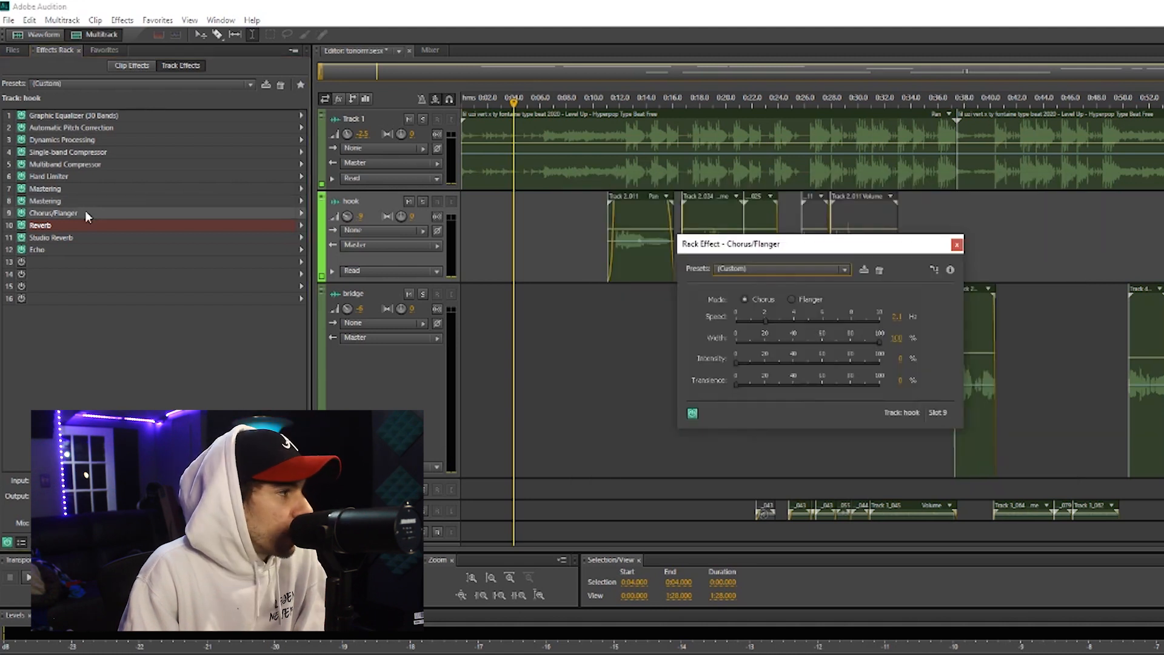
pyautogui.click(301, 214)
pyautogui.moveTo(424, 303)
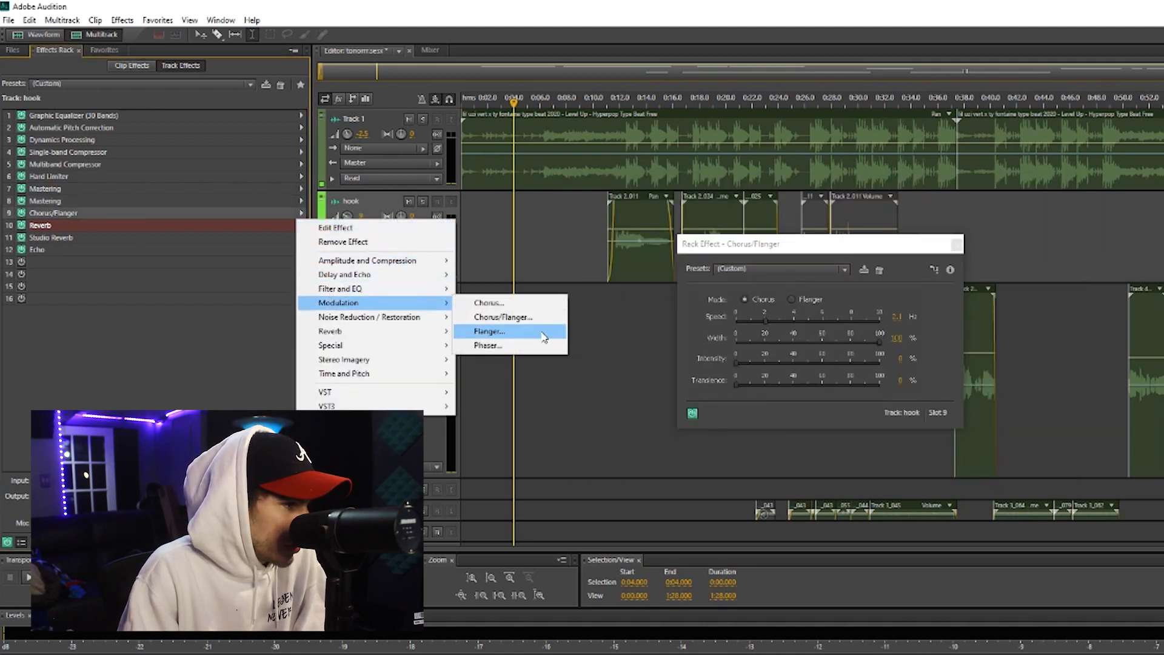
pyautogui.click(751, 269)
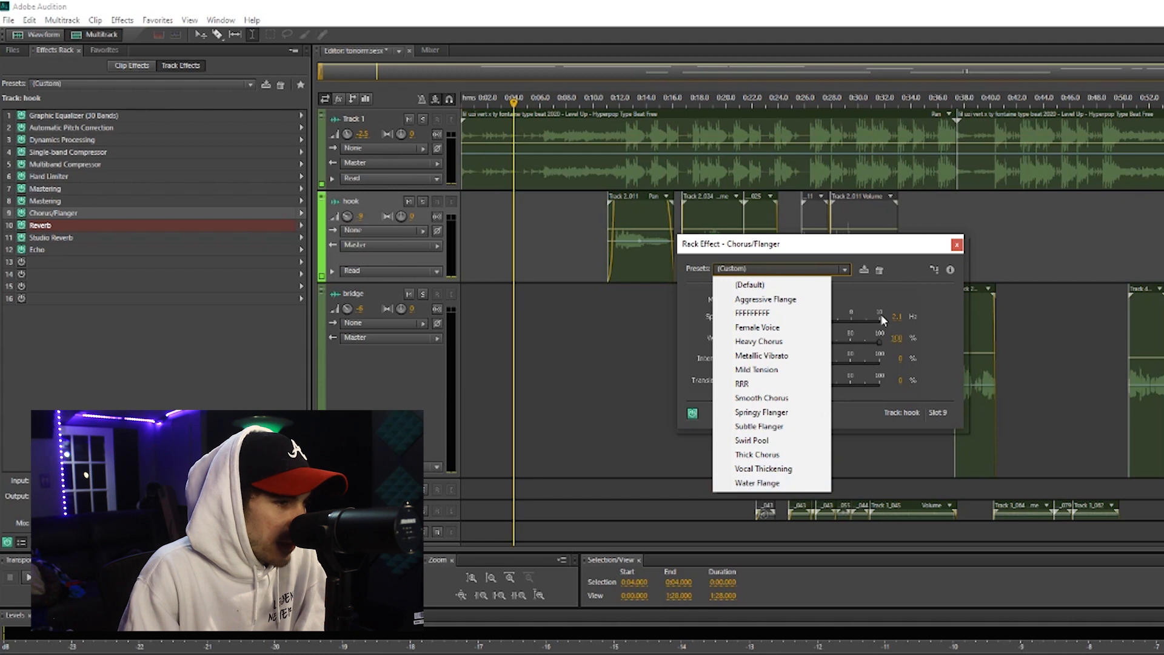
pyautogui.click(894, 265)
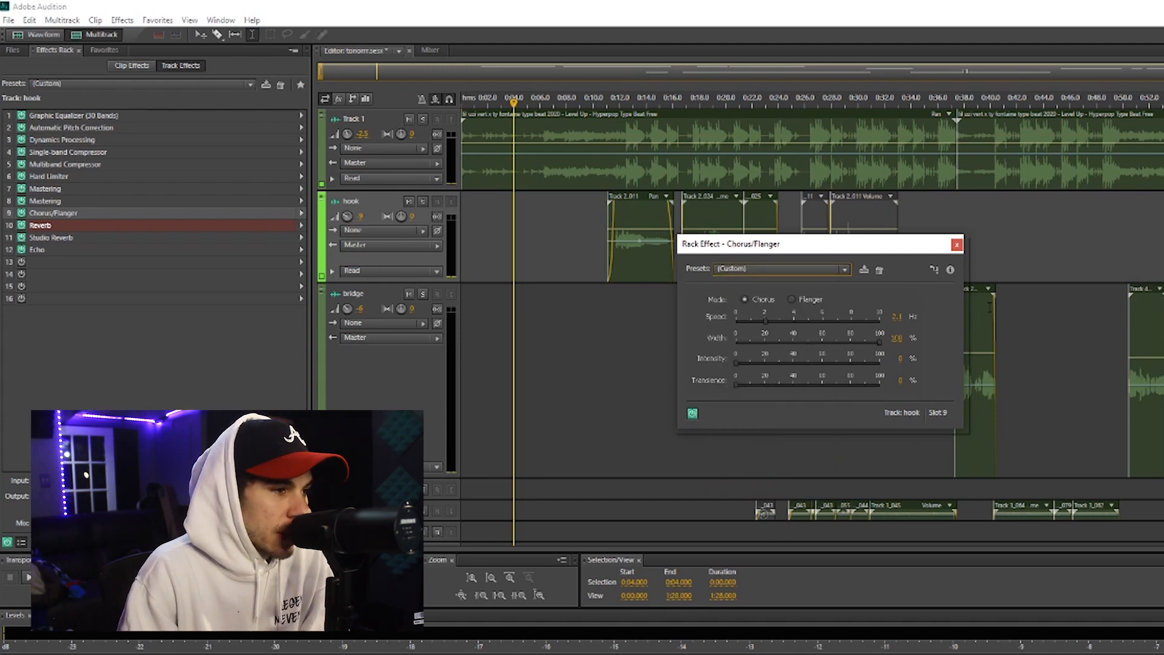
pyautogui.click(957, 244)
# Review the settings of the Reverb and Studio Reverb effects in slots 10 and 11 and the available reverb types
pyautogui.doubleClick(61, 230)
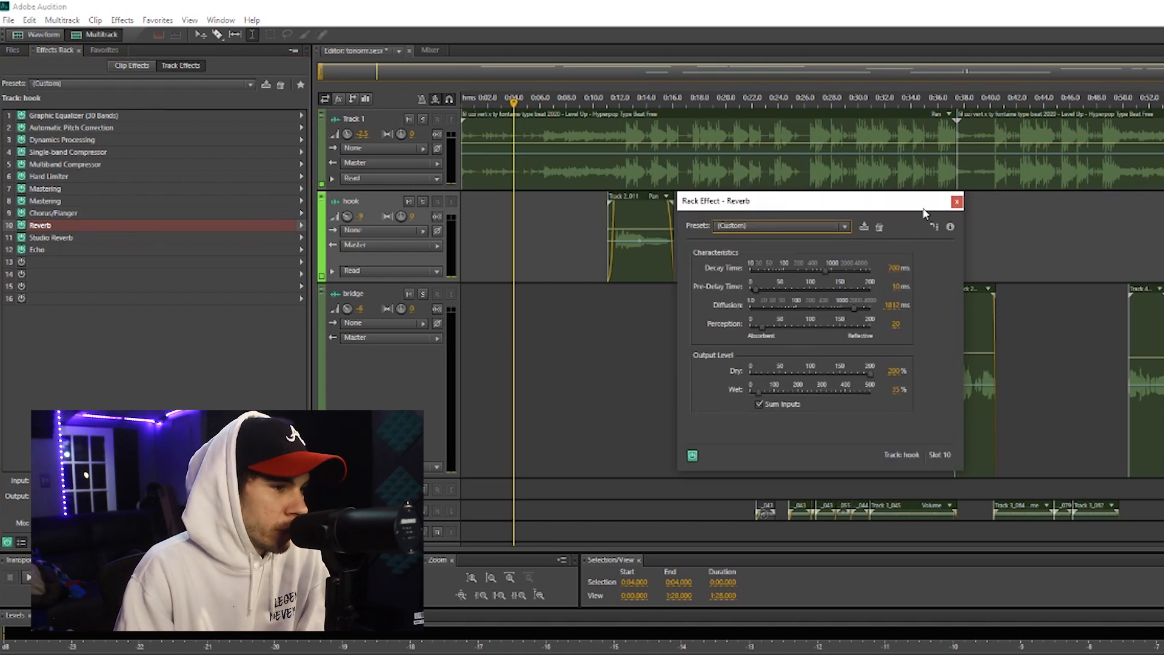
pyautogui.click(957, 201)
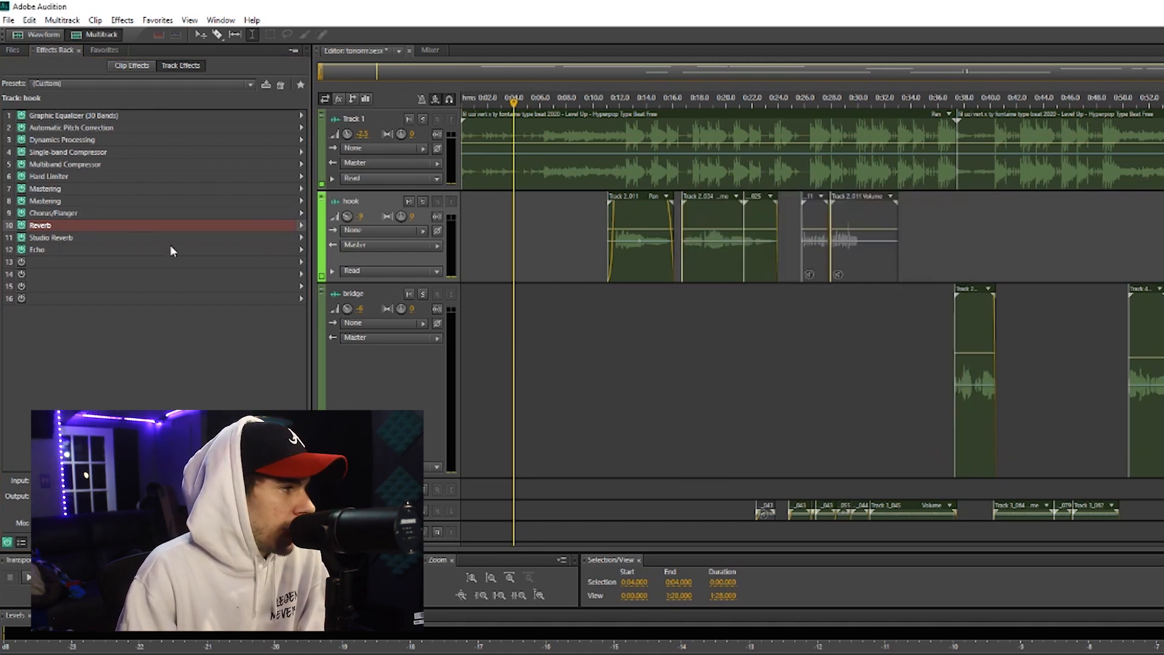
pyautogui.doubleClick(125, 237)
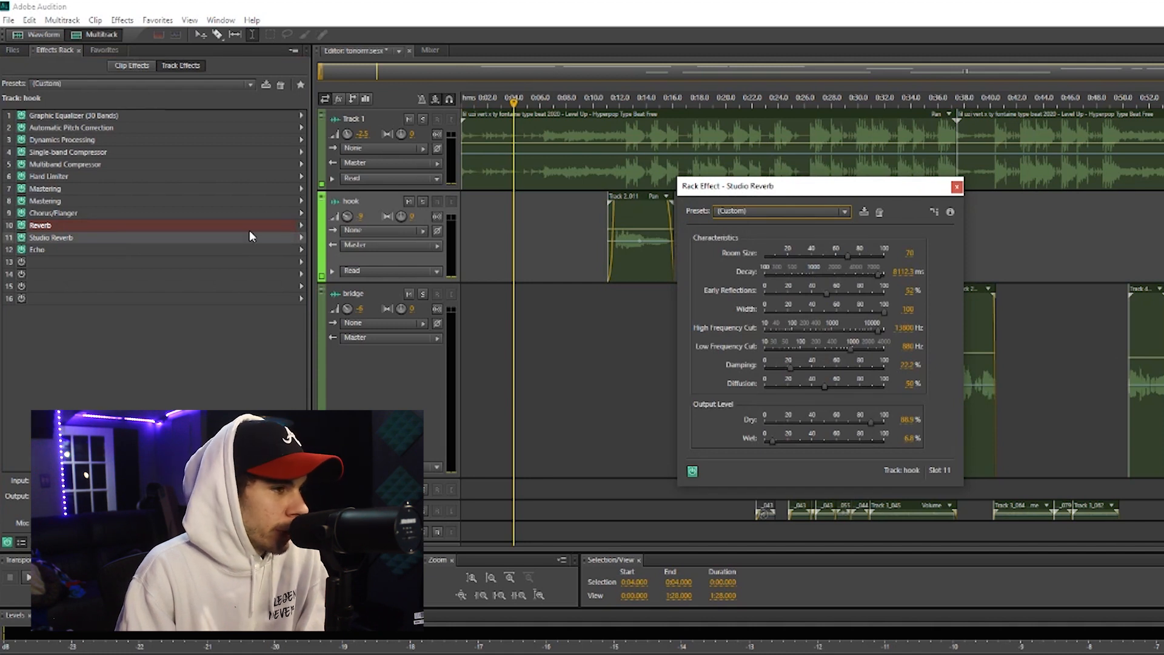
pyautogui.click(301, 238)
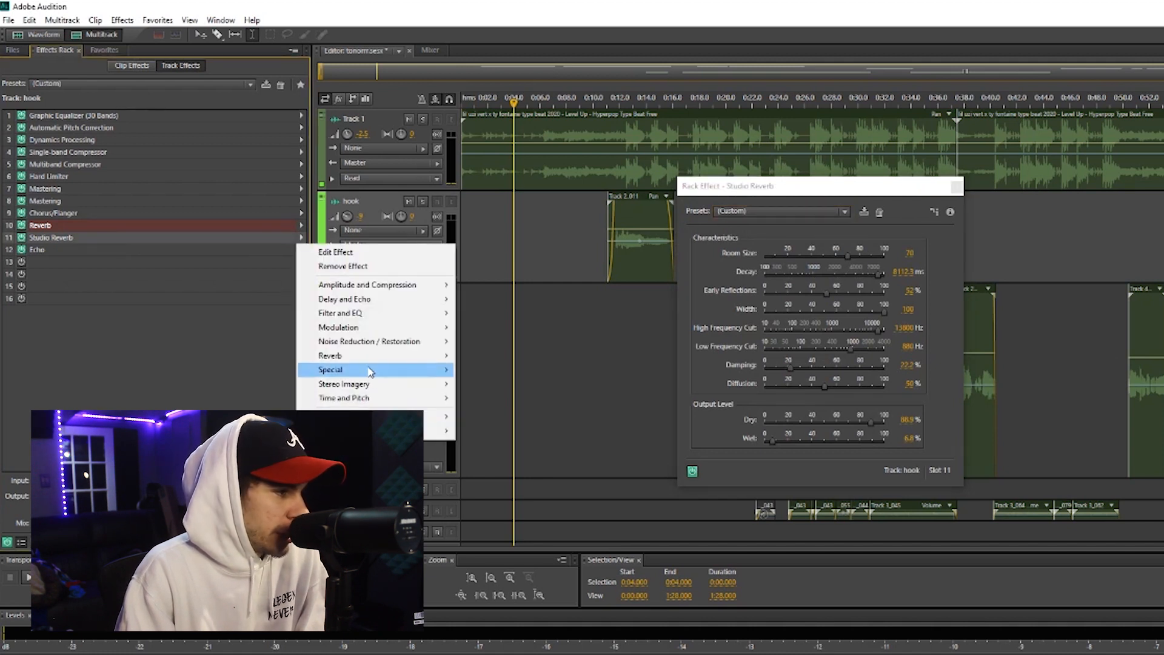
pyautogui.moveTo(388, 357)
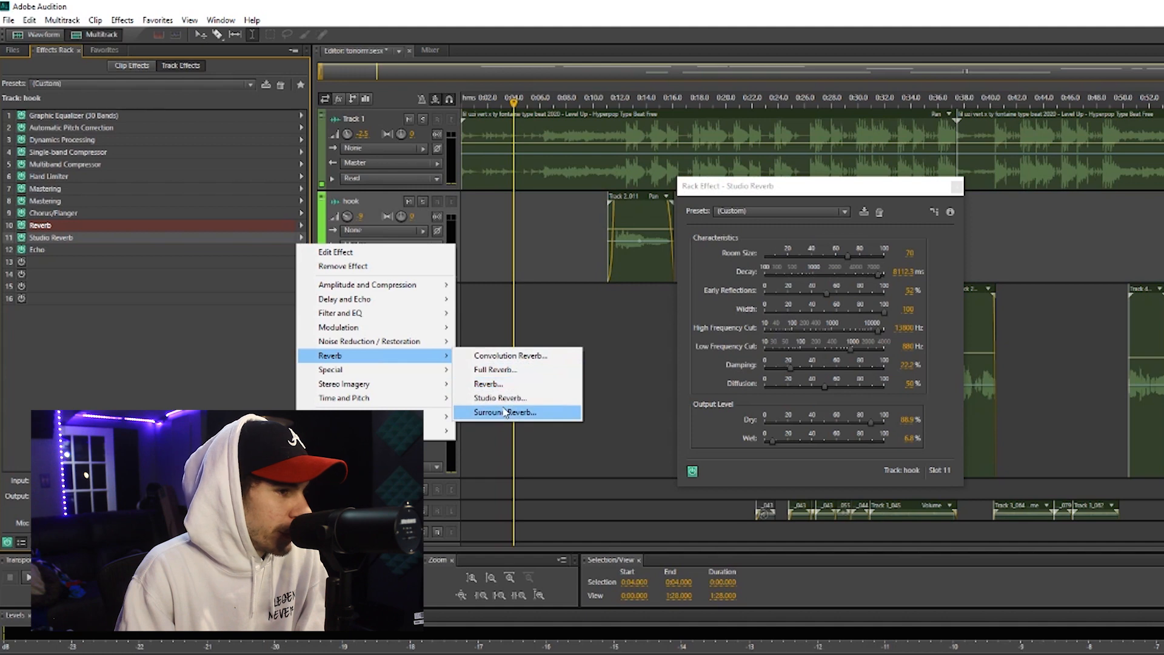
pyautogui.moveTo(897, 188); pyautogui.dragTo(605, 151)
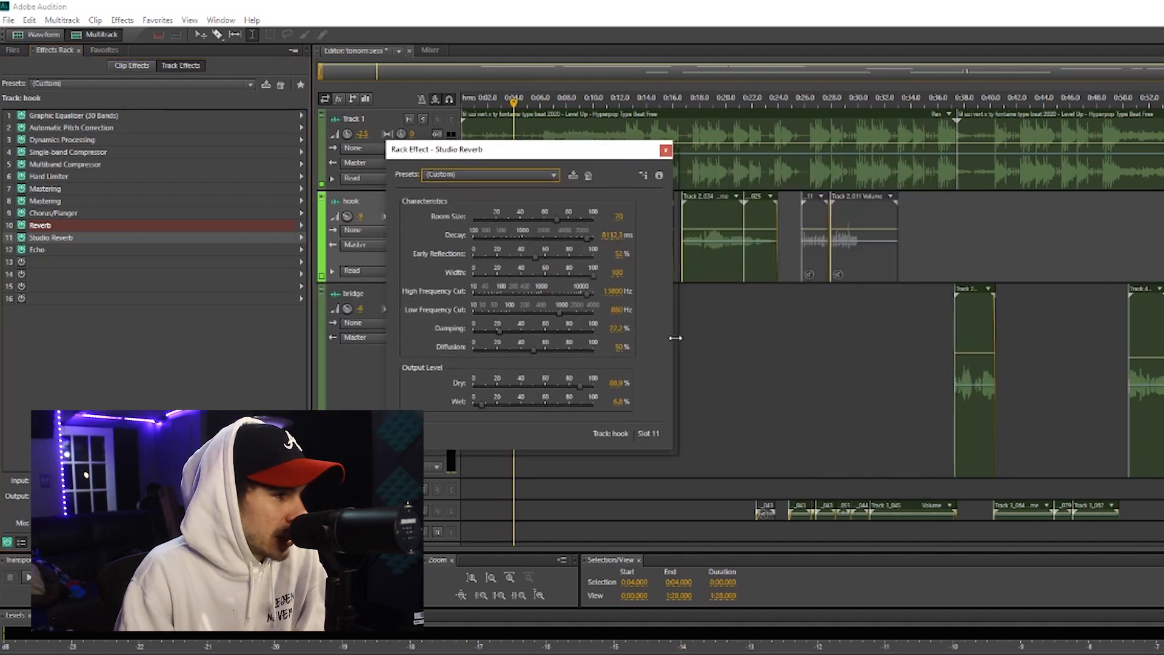
pyautogui.click(665, 150)
# Review the Echo settings in slot 12 of the hook track and the list of Echo presets
pyautogui.doubleClick(48, 250)
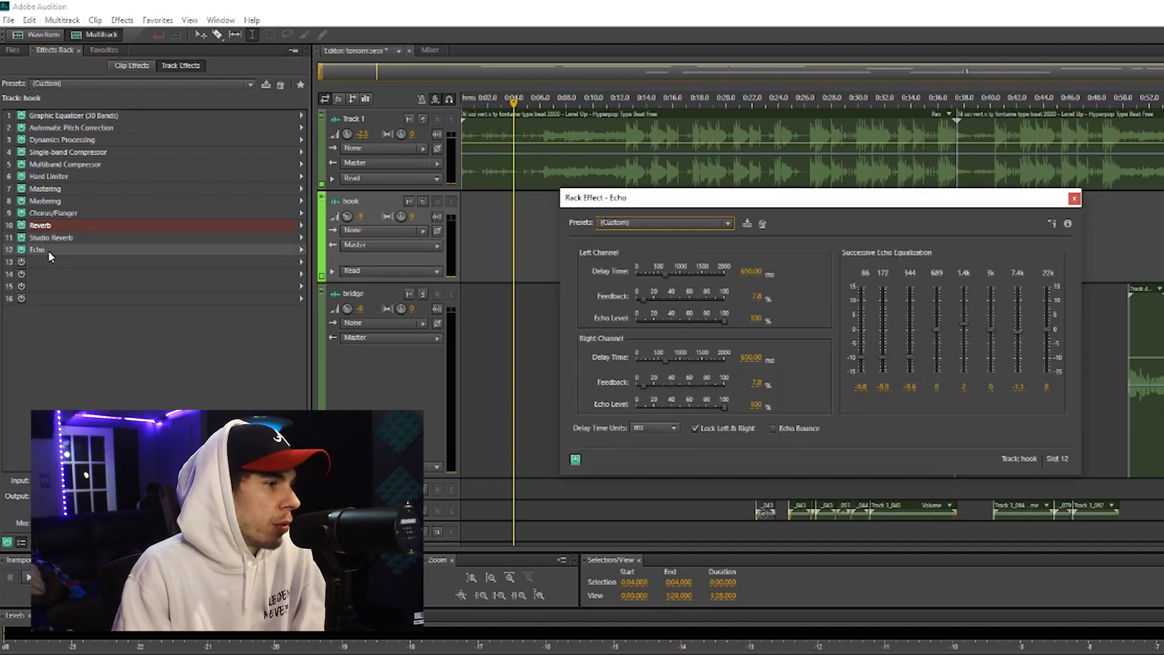
pyautogui.click(667, 222)
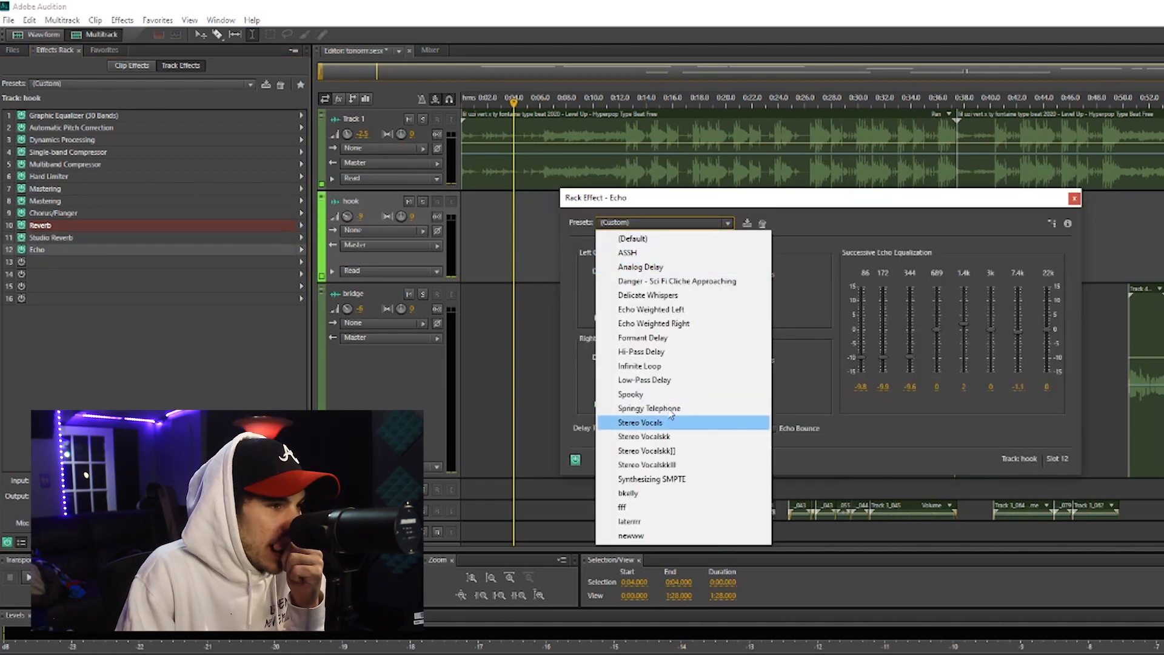
pyautogui.click(794, 227)
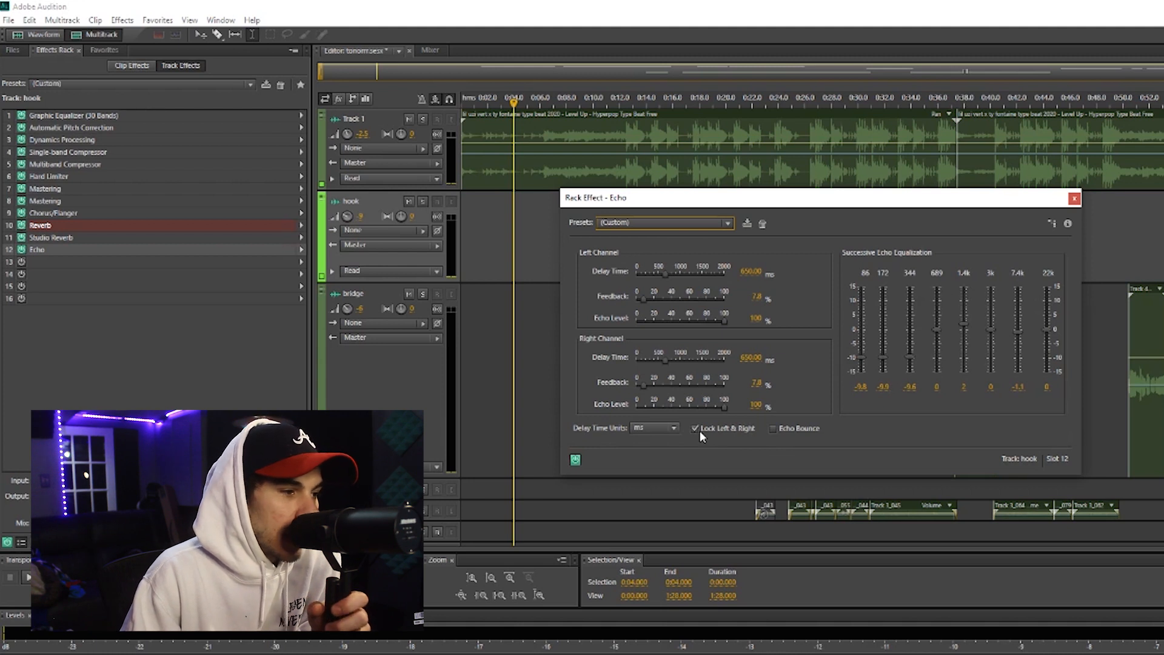
# Move the verses track up so it sits between the hook and bridge tracks
pyautogui.click(564, 261)
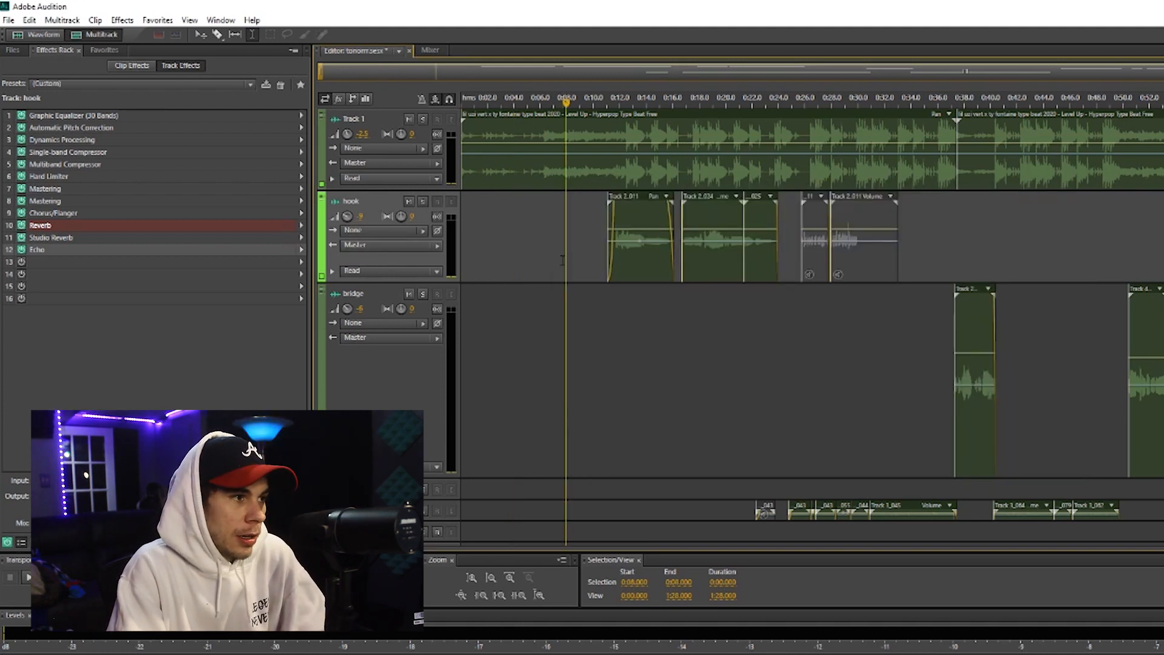
pyautogui.click(578, 324)
pyautogui.moveTo(371, 511); pyautogui.dragTo(377, 299)
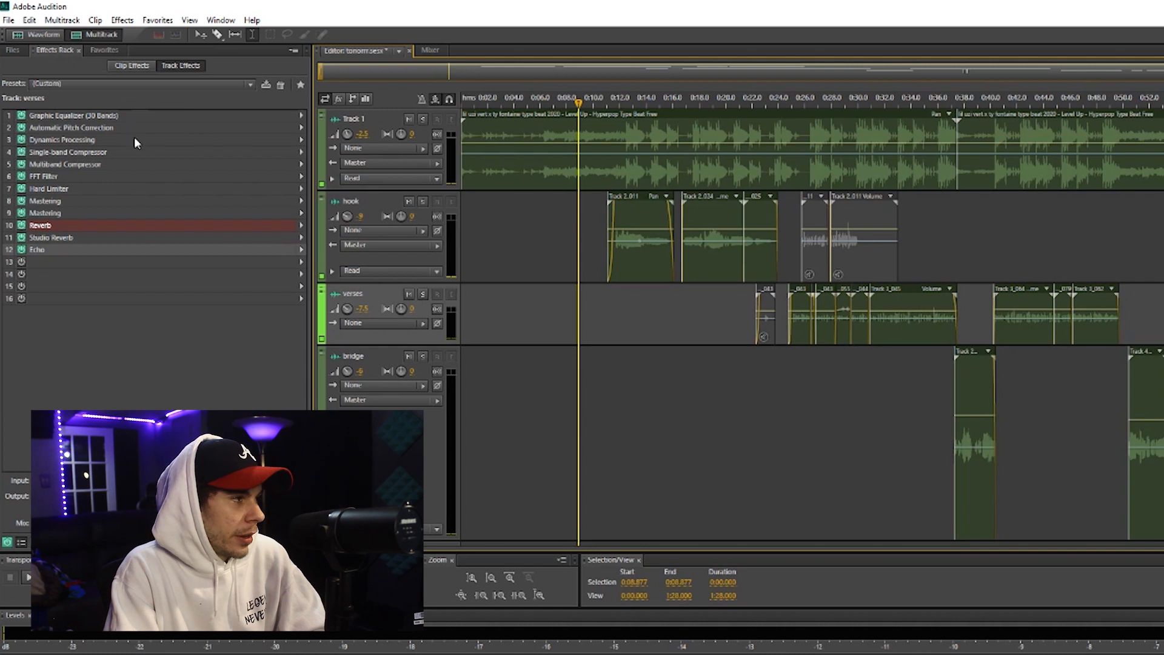
# Review the verses track's Mastering effects in slots 8 and 9 and its Studio Reverb settings in slot 11
pyautogui.doubleClick(89, 201)
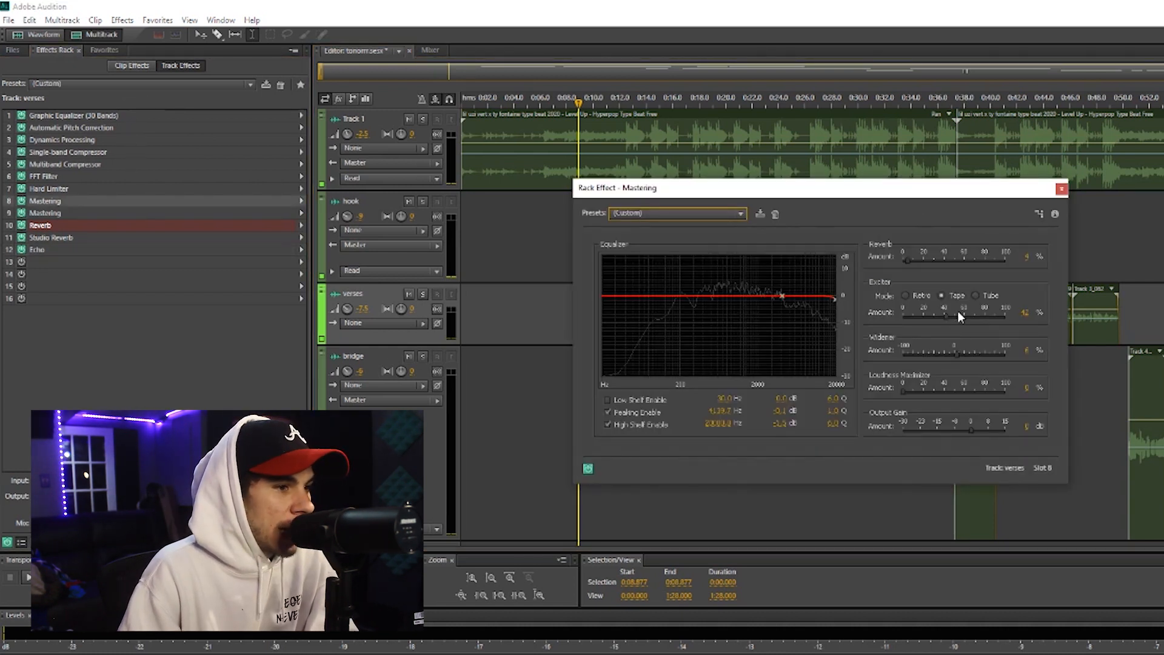
pyautogui.click(1060, 188)
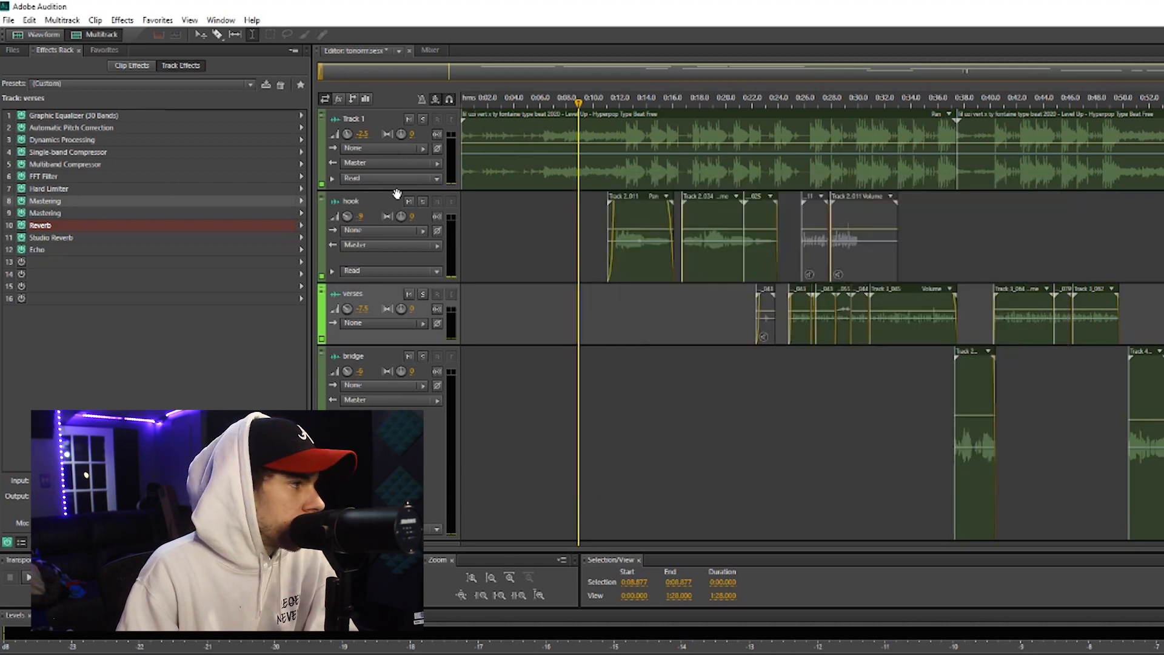
pyautogui.doubleClick(86, 213)
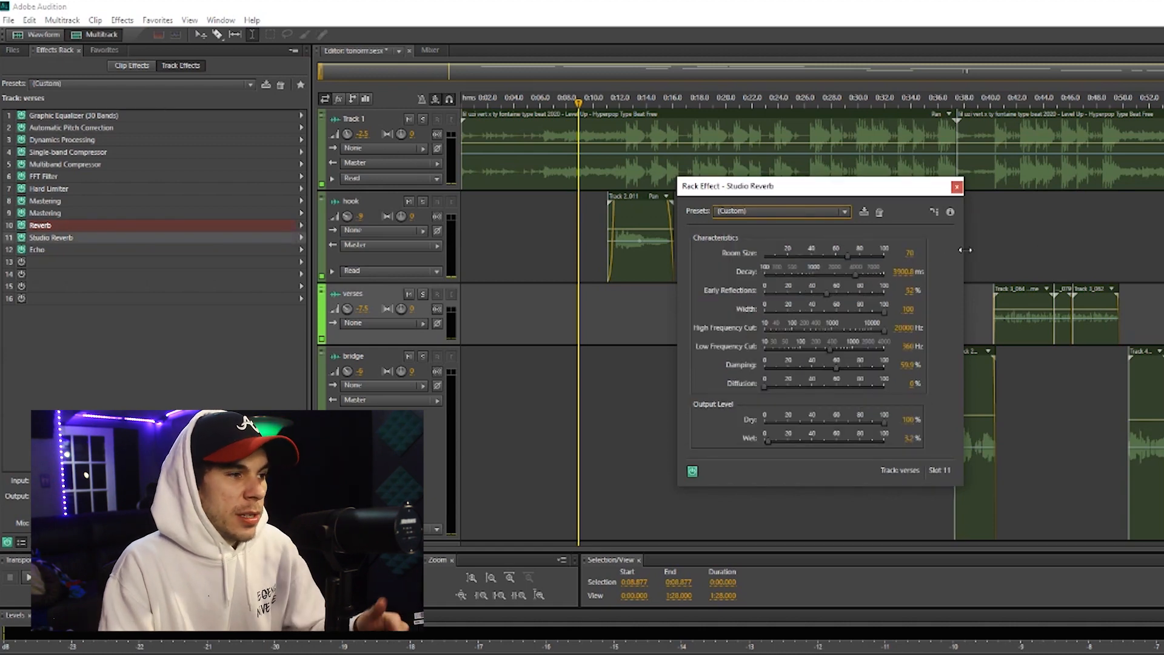
pyautogui.click(956, 189)
# Review the verses track's EQ curve from the mixer and return to the multitrack editor
pyautogui.click(433, 51)
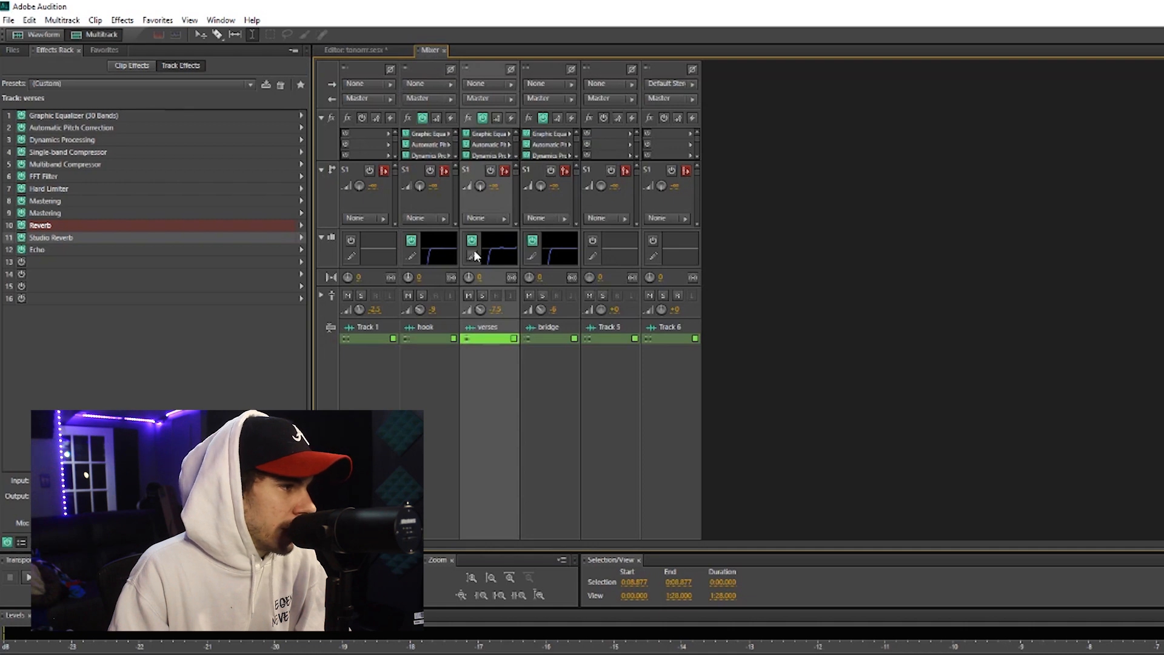
pyautogui.click(473, 256)
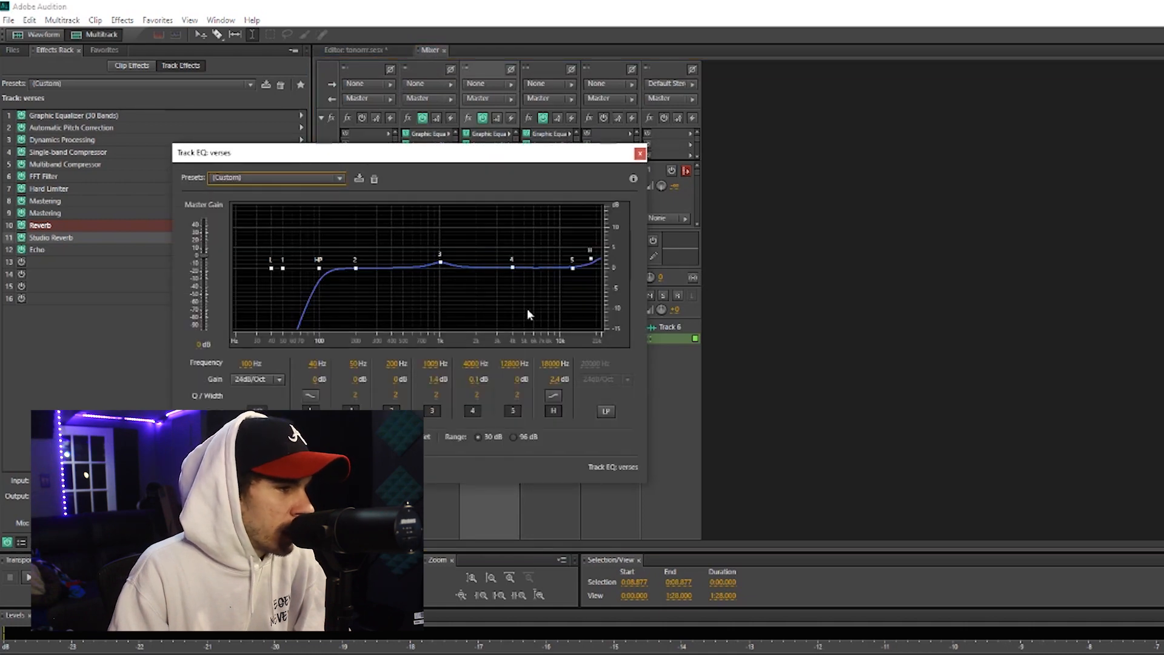
pyautogui.click(639, 154)
pyautogui.click(355, 51)
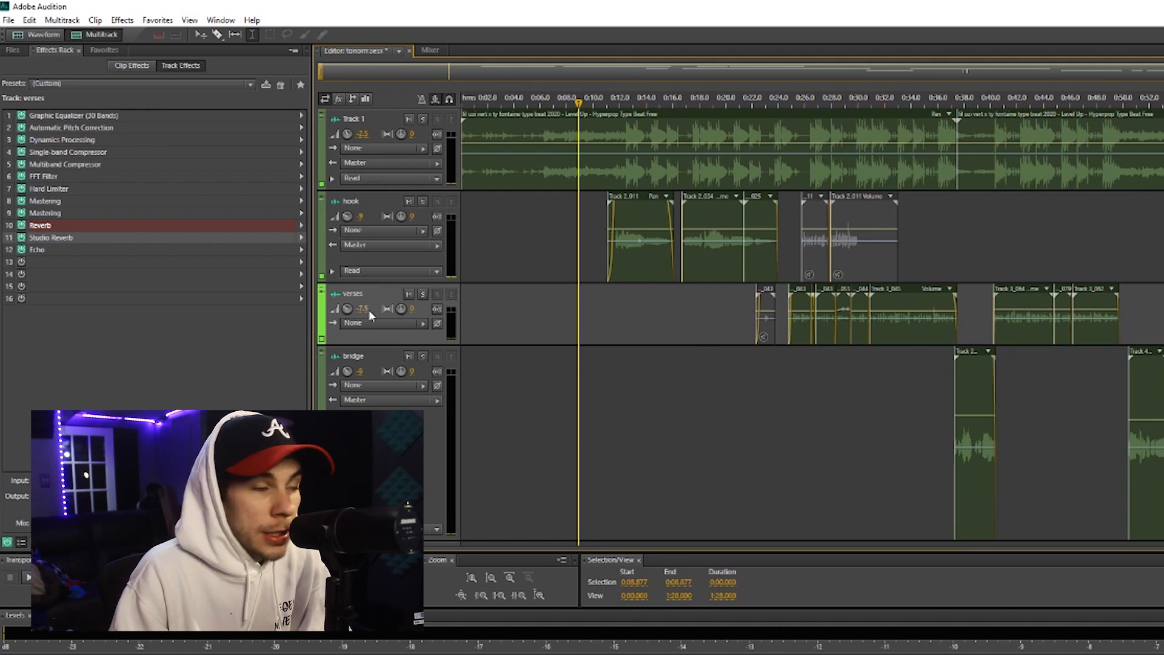
# Review the settings of the bridge track's two Mastering effects in slots 8 and 9
pyautogui.click(884, 410)
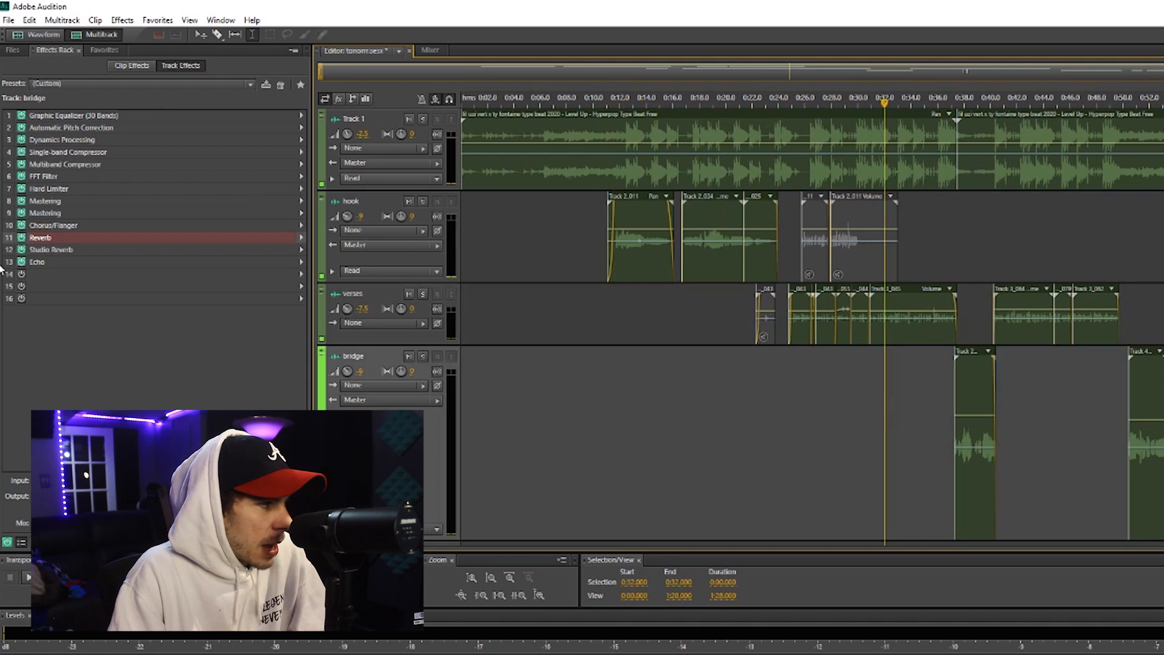
pyautogui.doubleClick(62, 205)
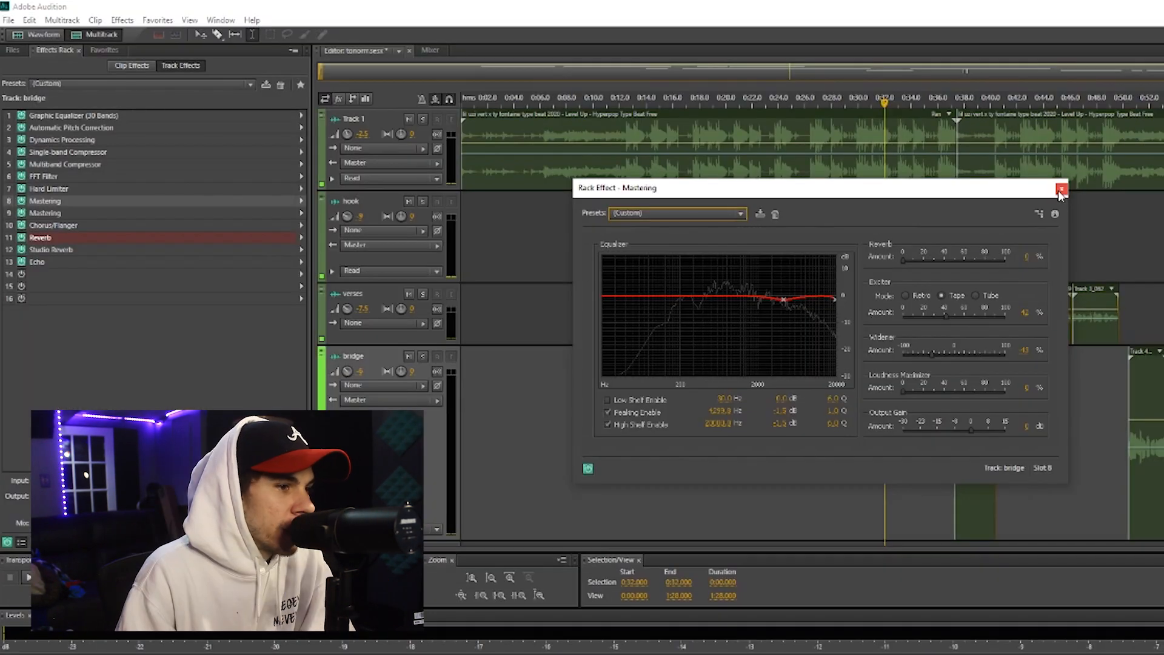
pyautogui.click(1061, 190)
pyautogui.doubleClick(47, 215)
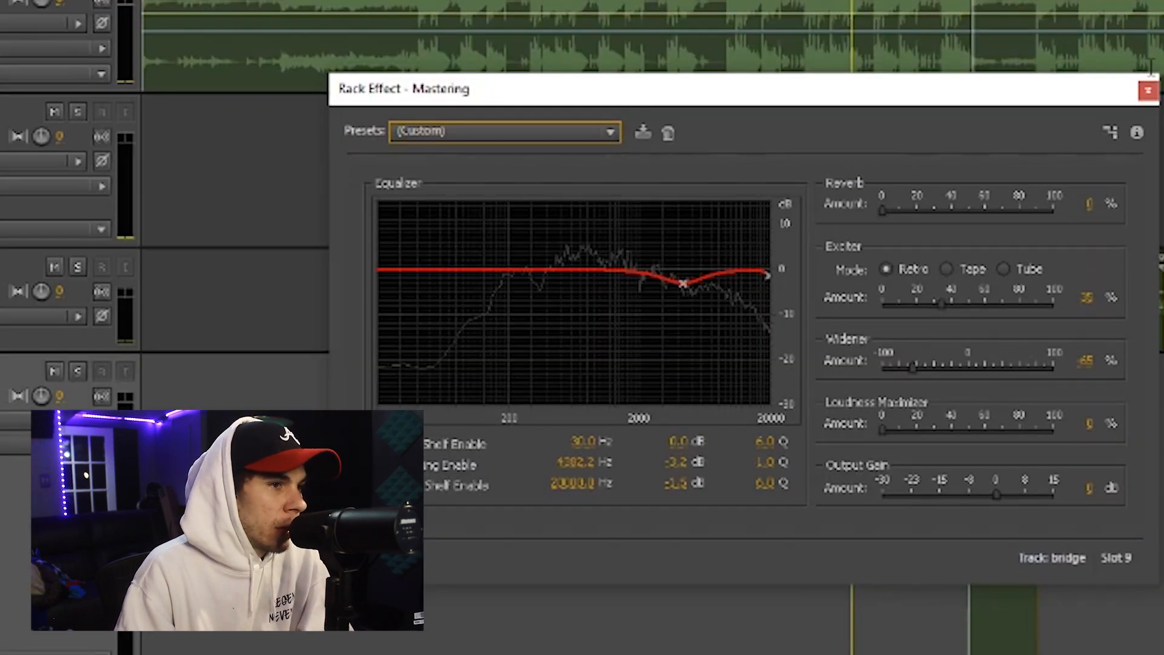
pyautogui.click(1148, 91)
# Review the bridge track's Reverb settings in slot 11 and Studio Reverb settings in slot 12
pyautogui.doubleClick(111, 238)
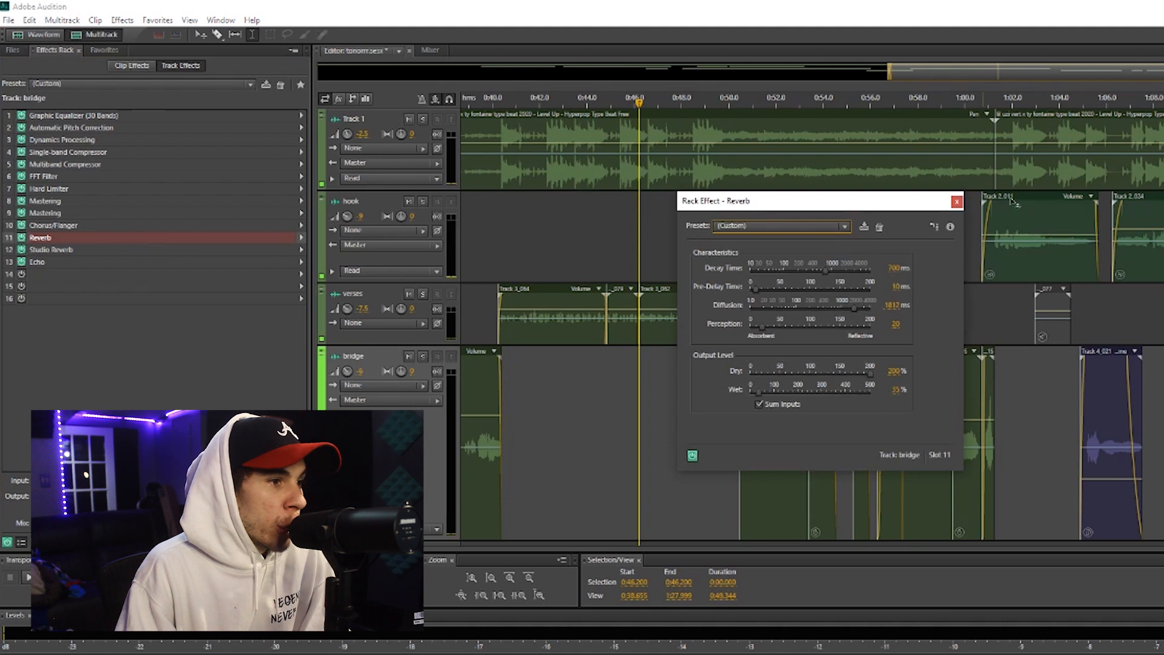
pyautogui.click(957, 202)
pyautogui.doubleClick(102, 250)
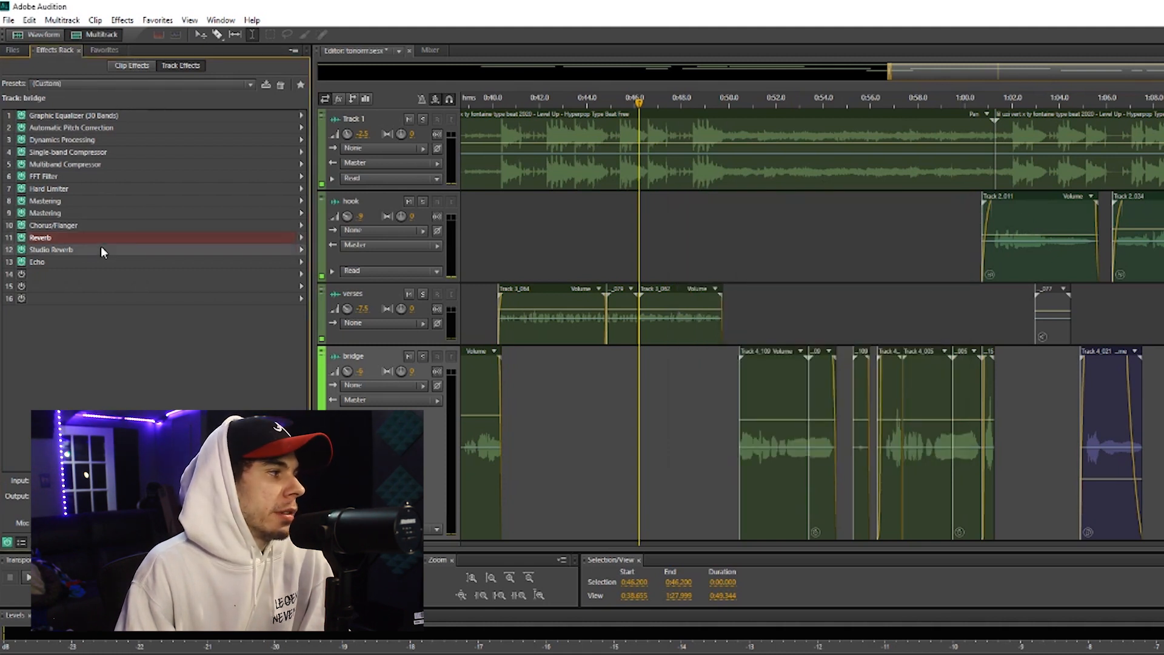
pyautogui.click(957, 186)
# Open the Mastering effect in slot 1 of the Master track and move its window clear of the track controls
pyautogui.click(730, 398)
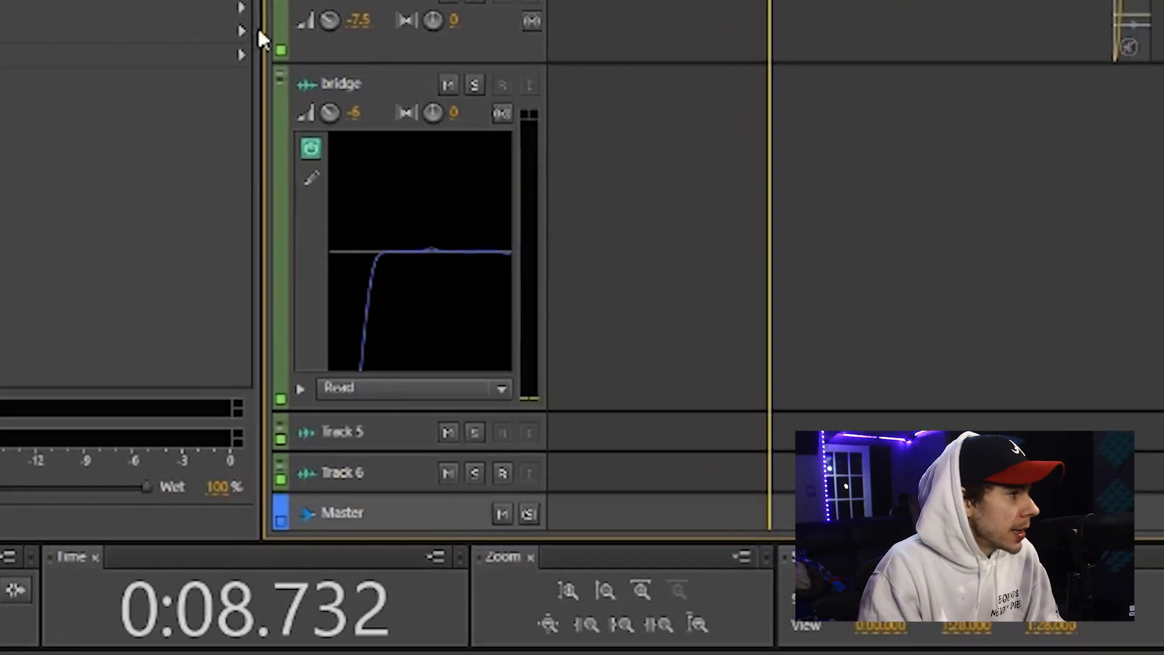
pyautogui.doubleClick(121, 2)
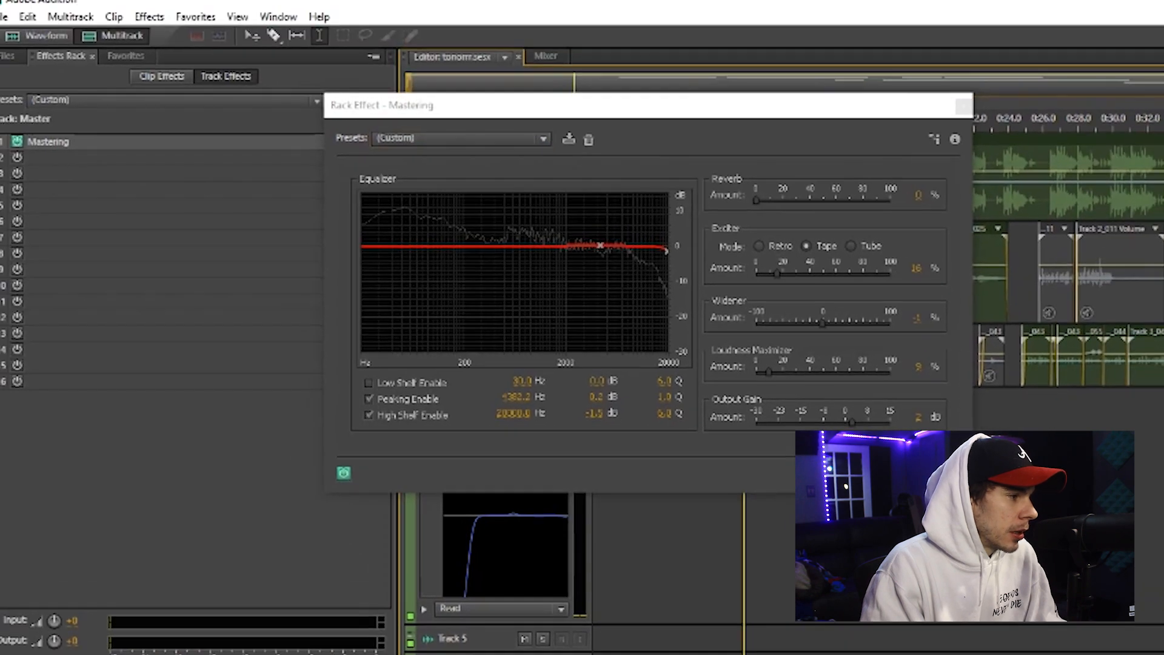
pyautogui.moveTo(904, 118); pyautogui.dragTo(1163, 256)
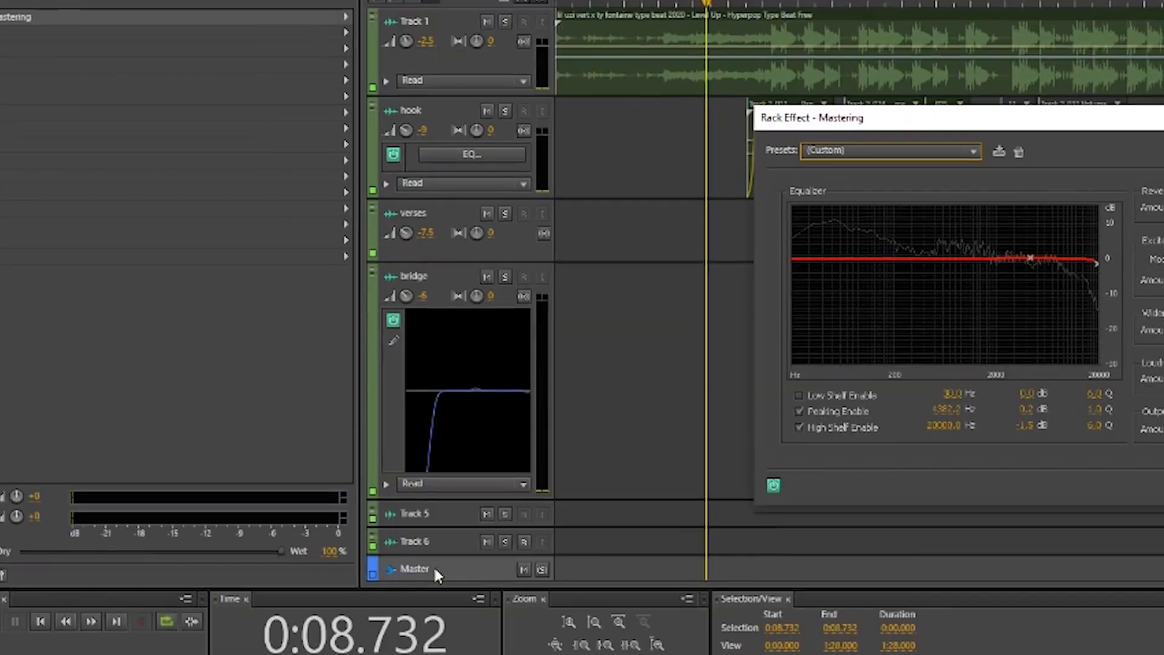
# Try out the low shelf at 23 Hz and -0.1 dB in the Master track's Mastering equalizer
pyautogui.doubleClick(433, 565)
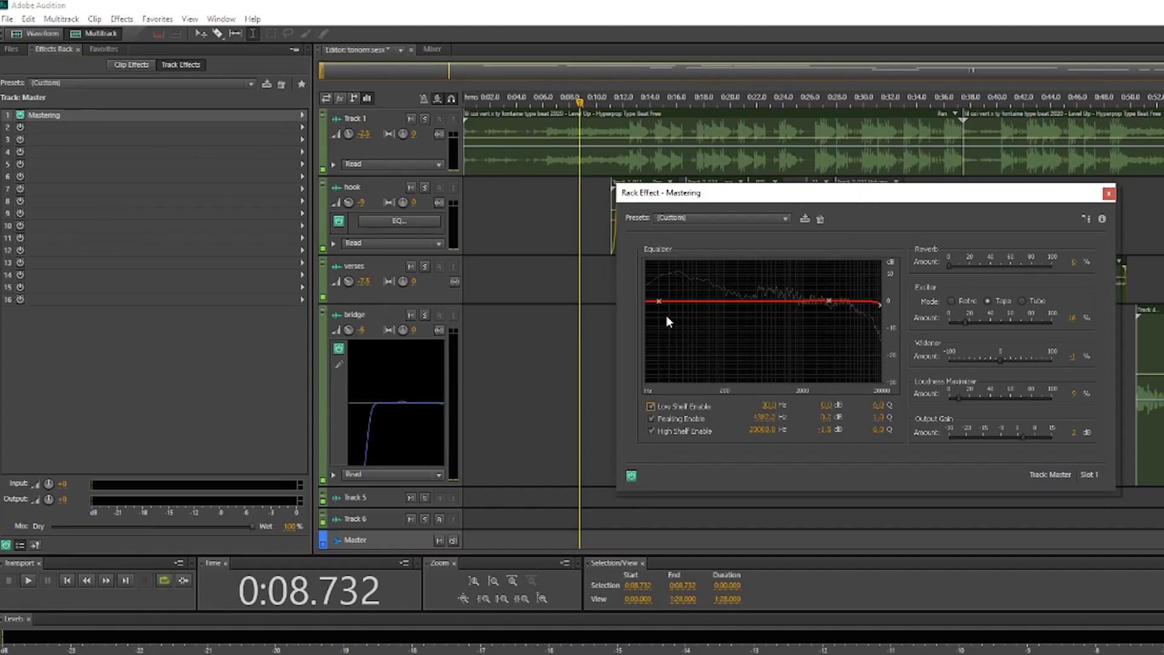
pyautogui.moveTo(810, 211); pyautogui.dragTo(952, 347)
pyautogui.moveTo(771, 382); pyautogui.dragTo(631, 301)
pyautogui.moveTo(982, 203); pyautogui.dragTo(488, 137)
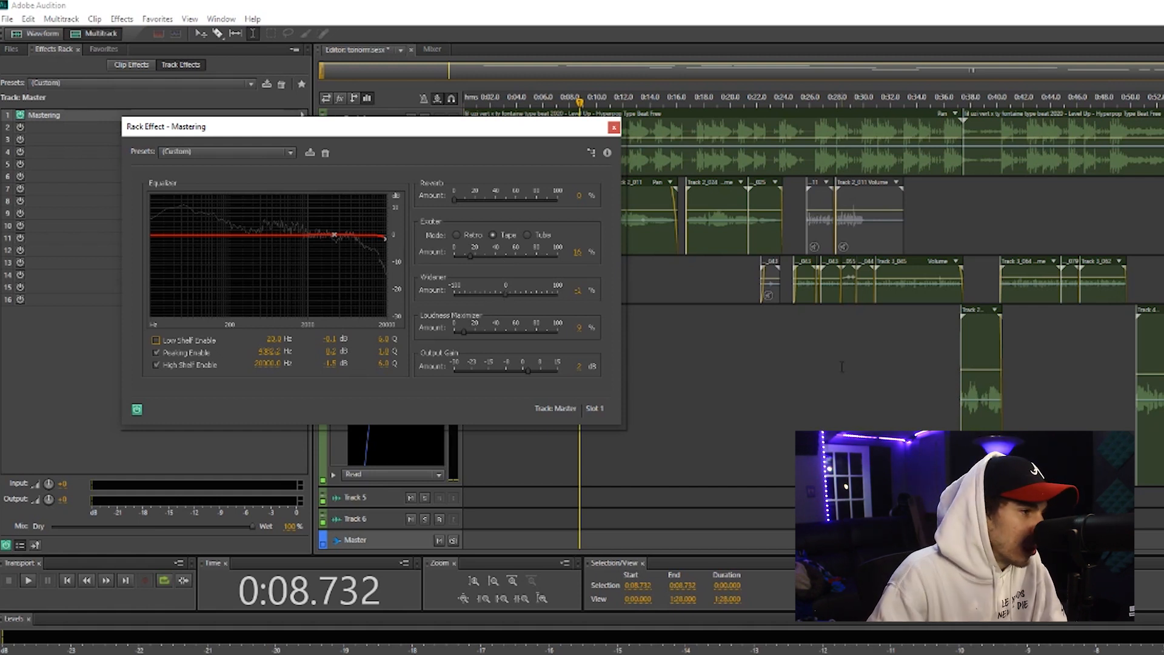
# Set the Widener amount to 0% in the Master track's Mastering effect
pyautogui.click(575, 297)
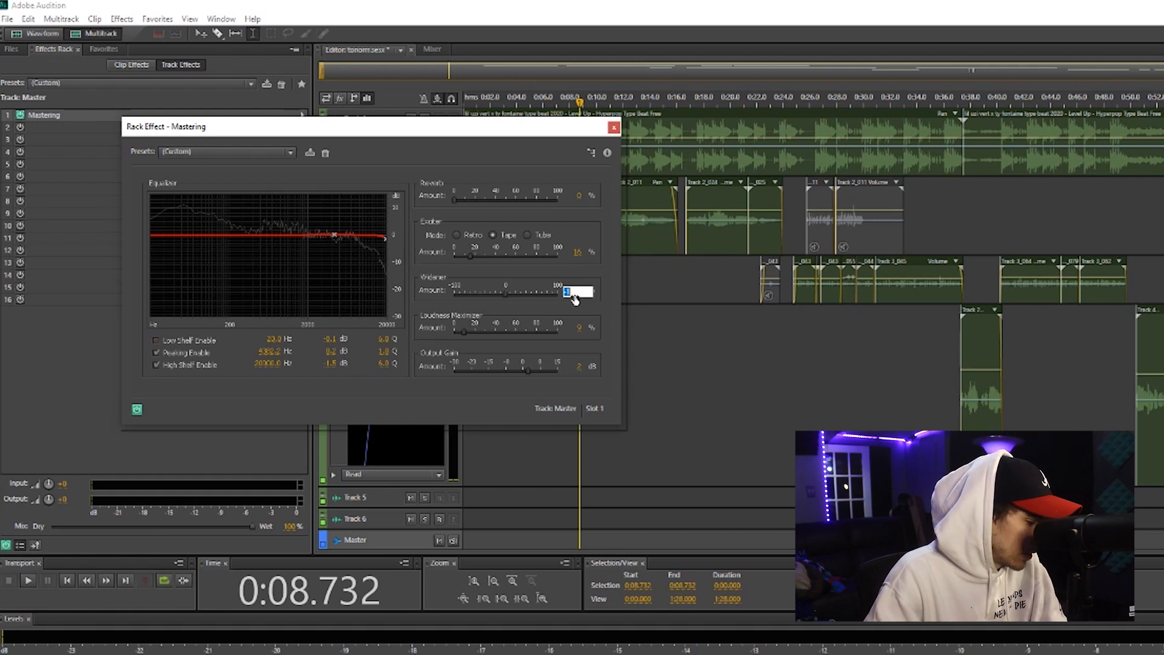
pyautogui.write('0')
pyautogui.press('Return')
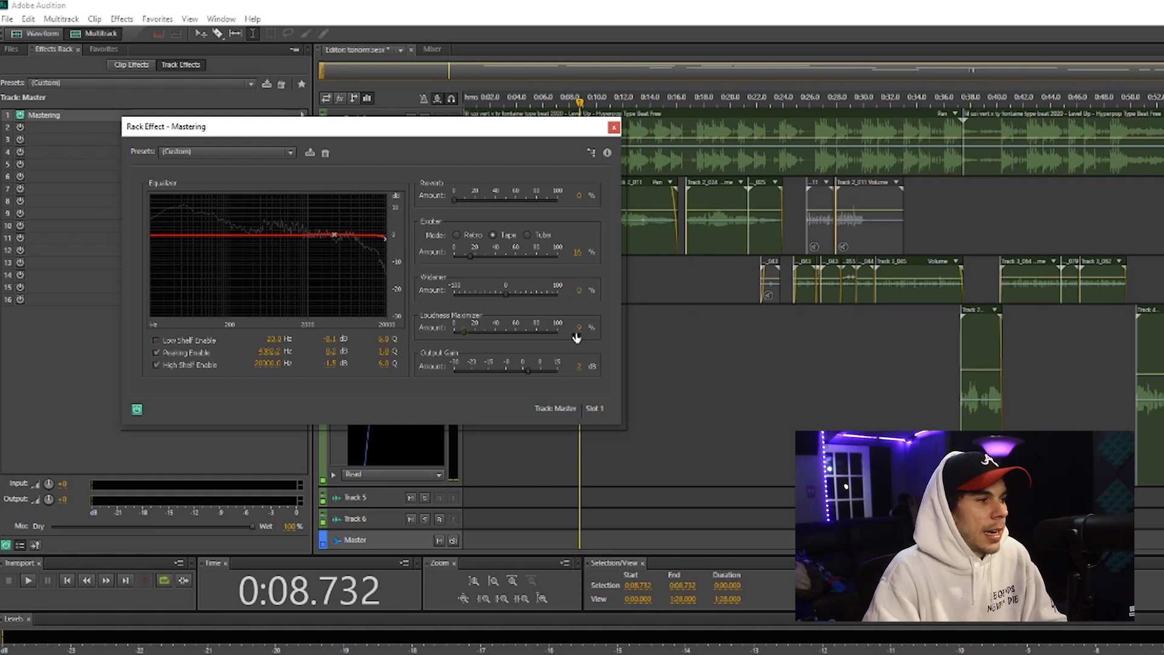